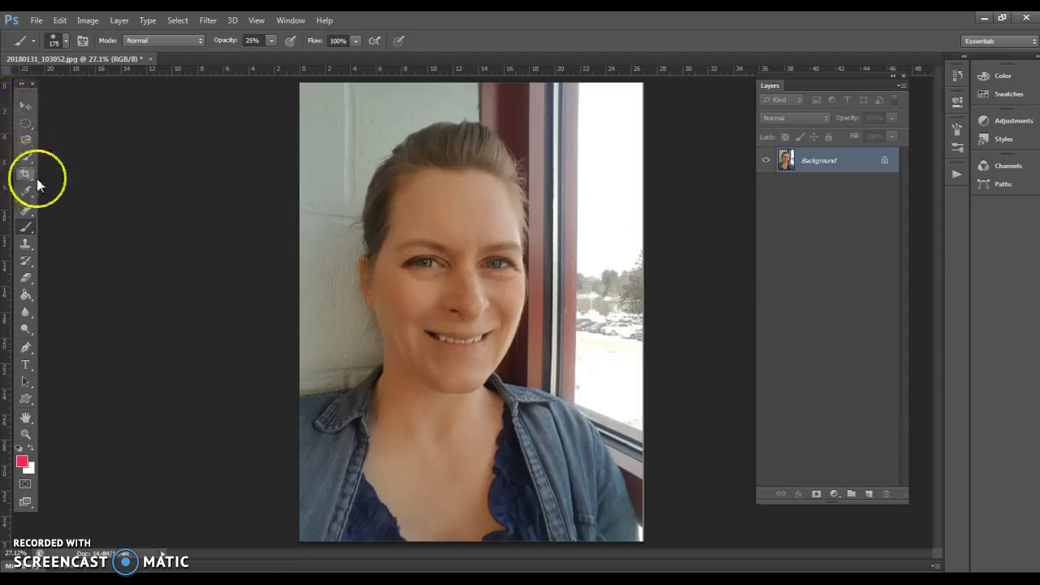
Look over the stamp and healing brush tool variants and activate the Clone Stamp Tool
click(25, 253)
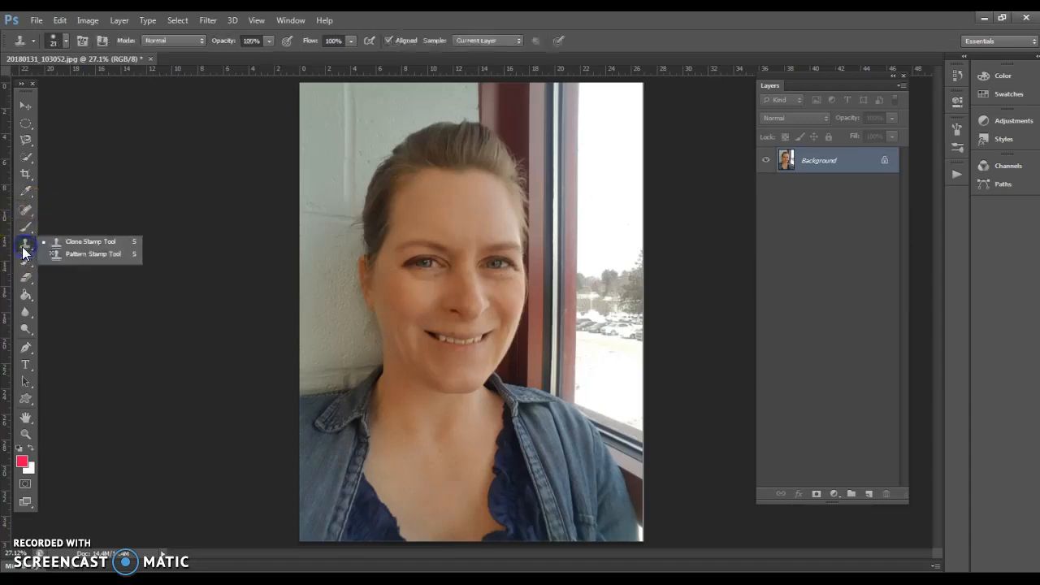
click(25, 213)
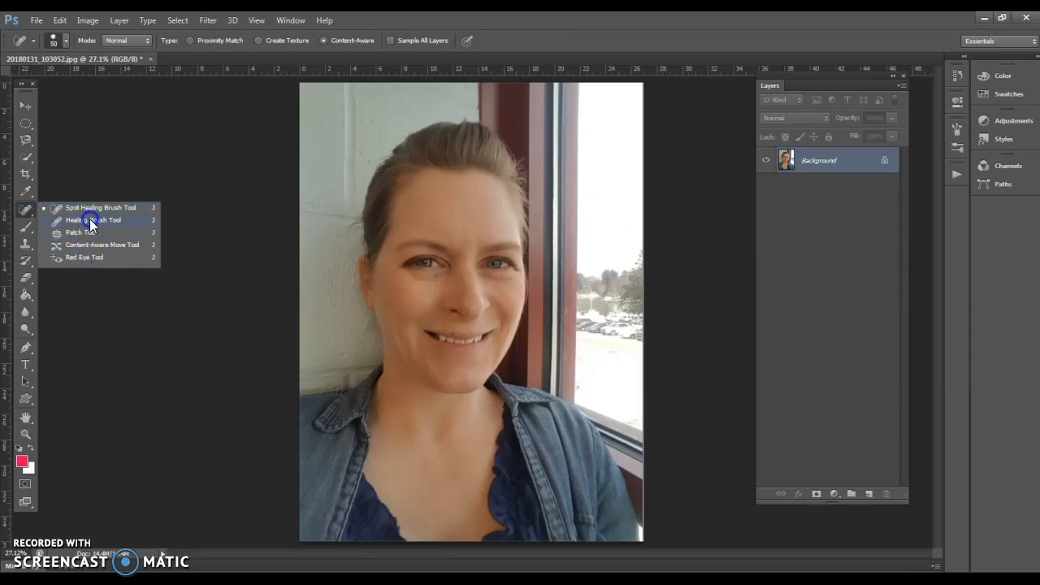
click(89, 220)
click(24, 244)
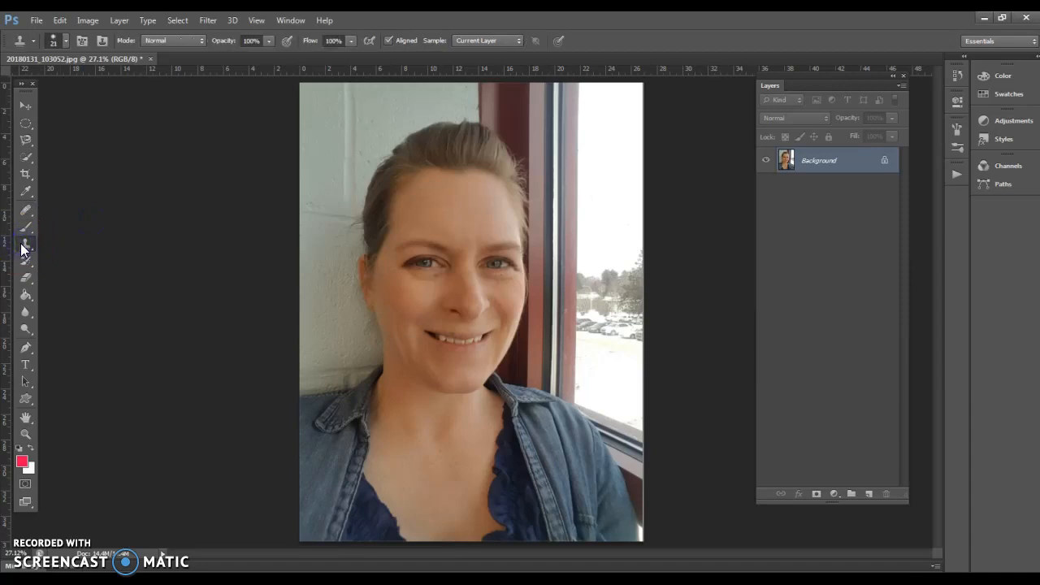
Enlarge the Clone Stamp brush to 500 px and try to stamp on the face without a defined source
alt+click(394, 252)
key(bracketright)
key(bracketright)
key(bracketright)
mouse_move(419, 265)
mouse_down()
mouse_move(425, 284)
mouse_move(423, 253)
mouse_move(408, 258)
mouse_move(467, 204)
mouse_move(452, 209)
mouse_move(426, 263)
mouse_up()
key(bracketright)
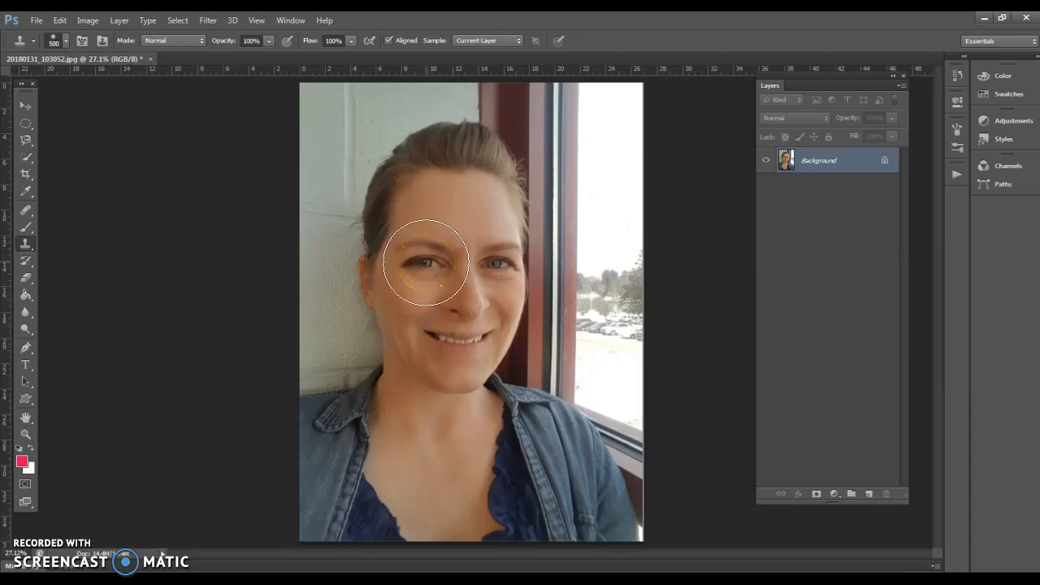
click(426, 262)
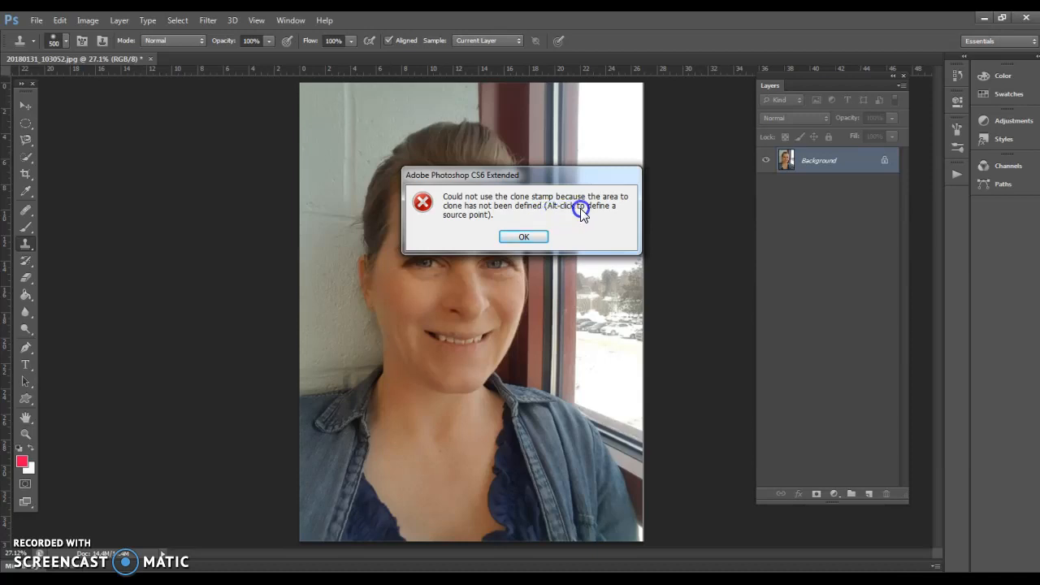
click(512, 237)
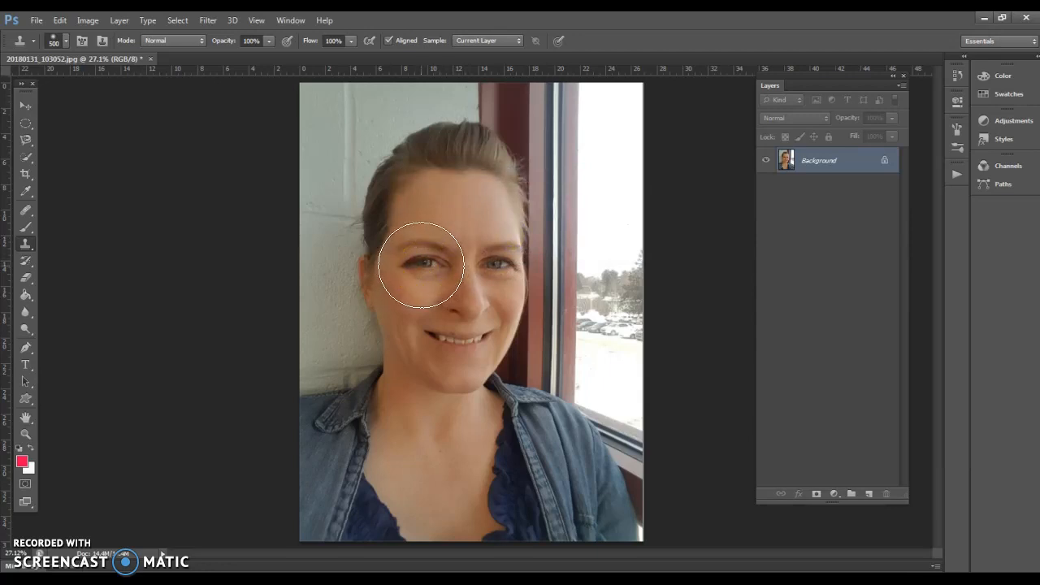
Clone the subject's eye farther from the window onto the middle of the forehead with the soft 0% hardness brush
alt+click(421, 265)
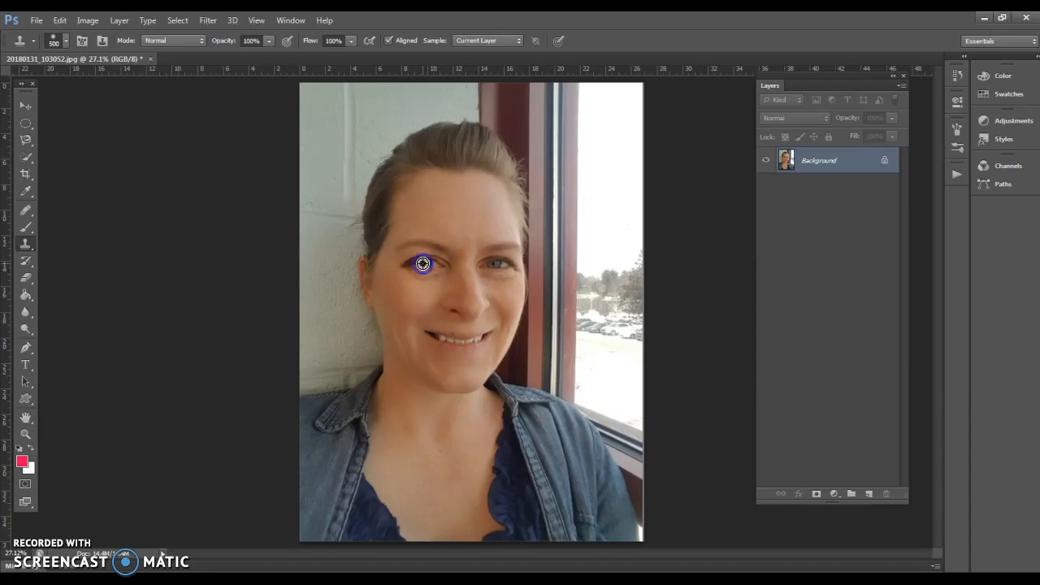
drag(443, 228, 460, 212)
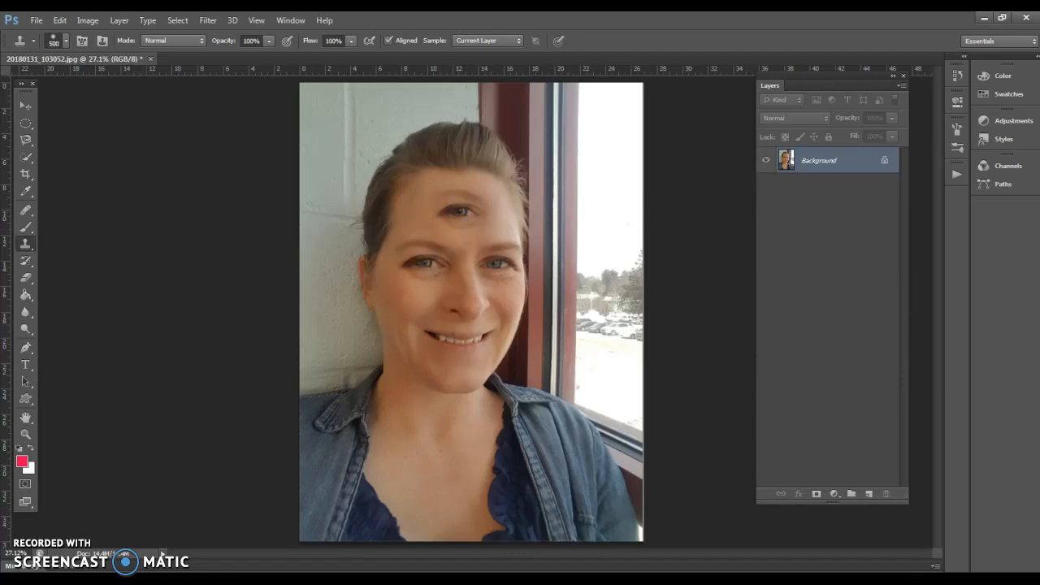
Raise the Clone Stamp brush's hardness, clone the same eye onto the forehead again, and undo the extra stamp on the cheek
click(65, 42)
click(19, 120)
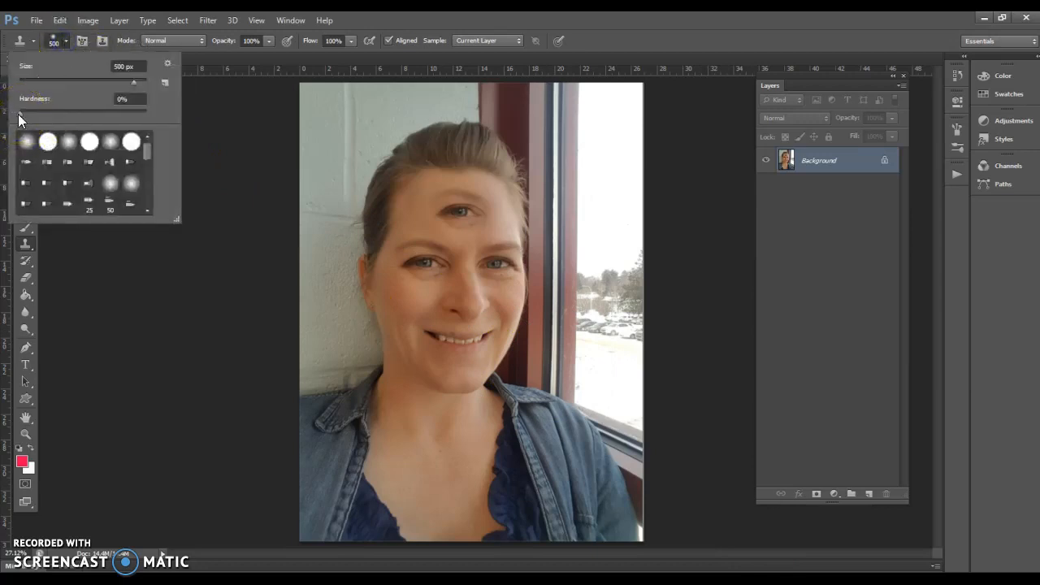
drag(21, 119, 100, 116)
click(209, 290)
alt+click(426, 264)
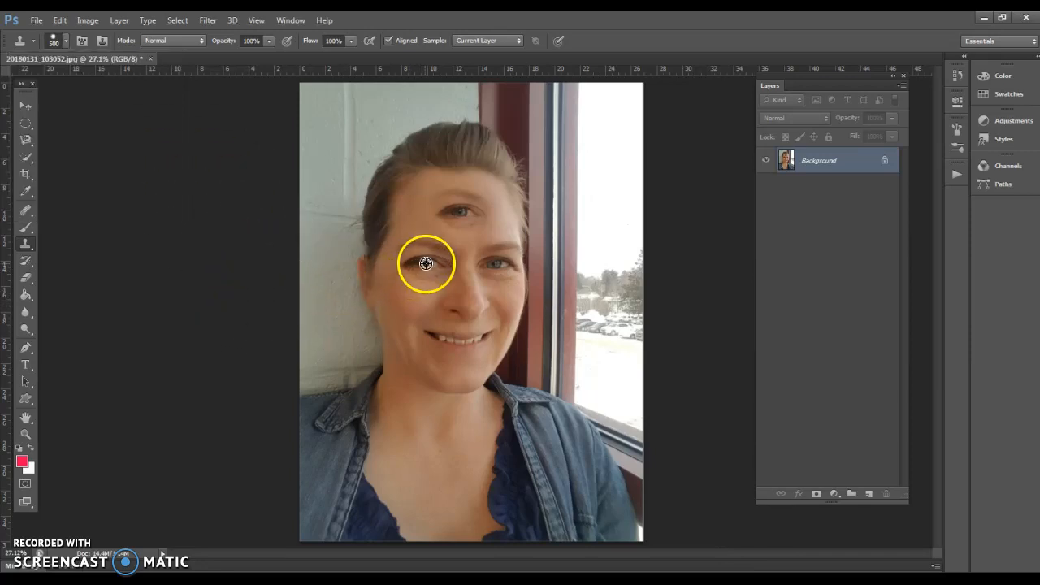
mouse_move(453, 207)
mouse_down()
mouse_move(442, 213)
mouse_move(460, 216)
mouse_up()
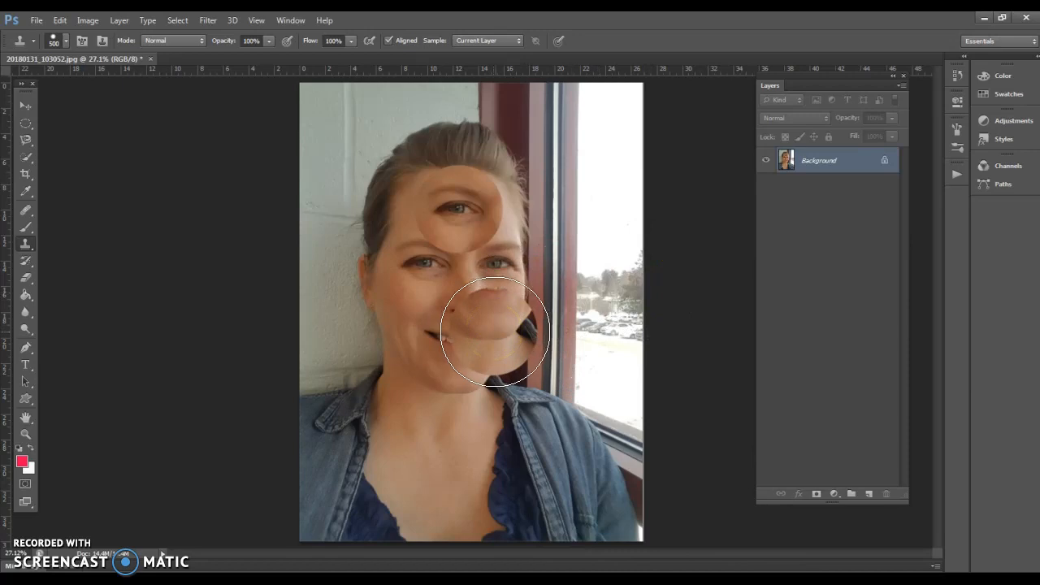
click(511, 319)
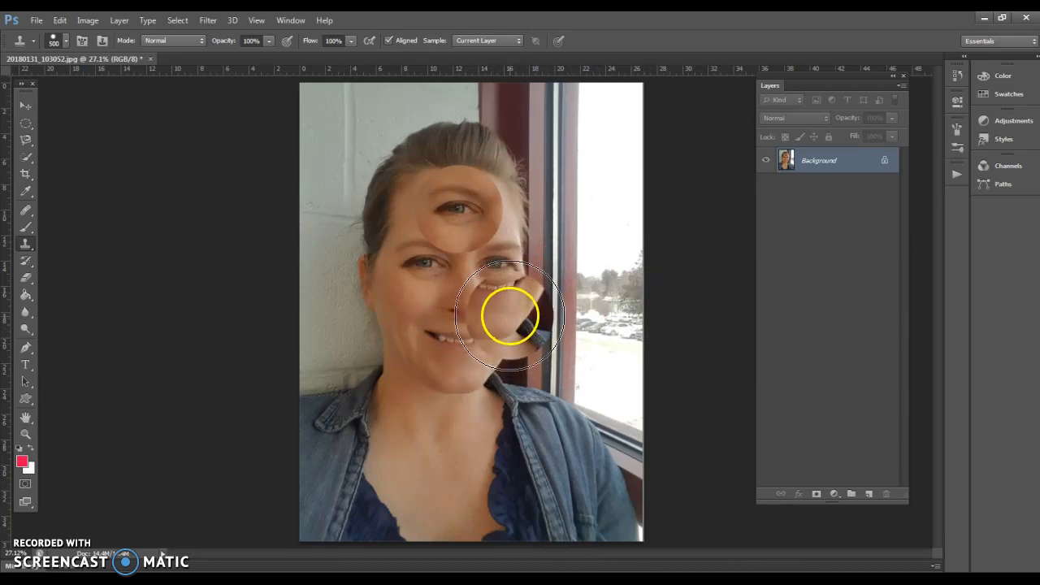
key(ctrl+z)
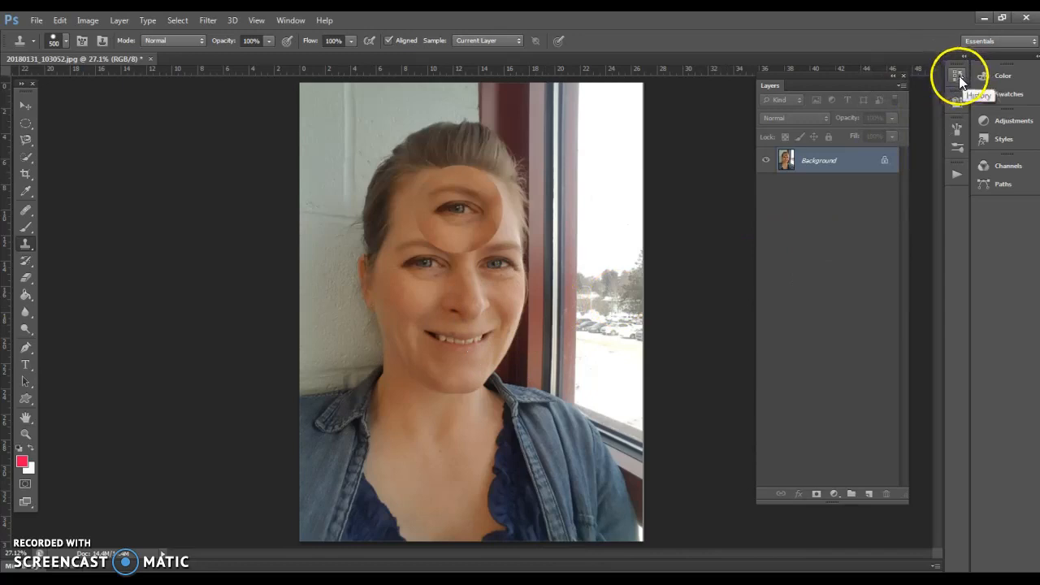
Open the History panel and examine the recent Clone Stamp states and where the panel is listed
click(959, 76)
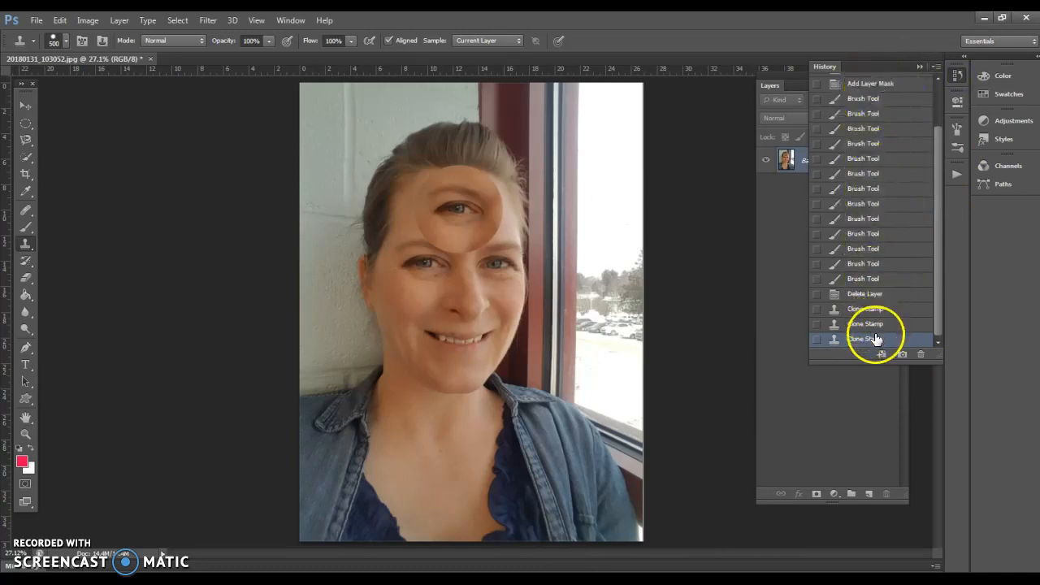
mouse_move(934, 278)
mouse_down()
mouse_move(930, 230)
mouse_move(944, 311)
mouse_up()
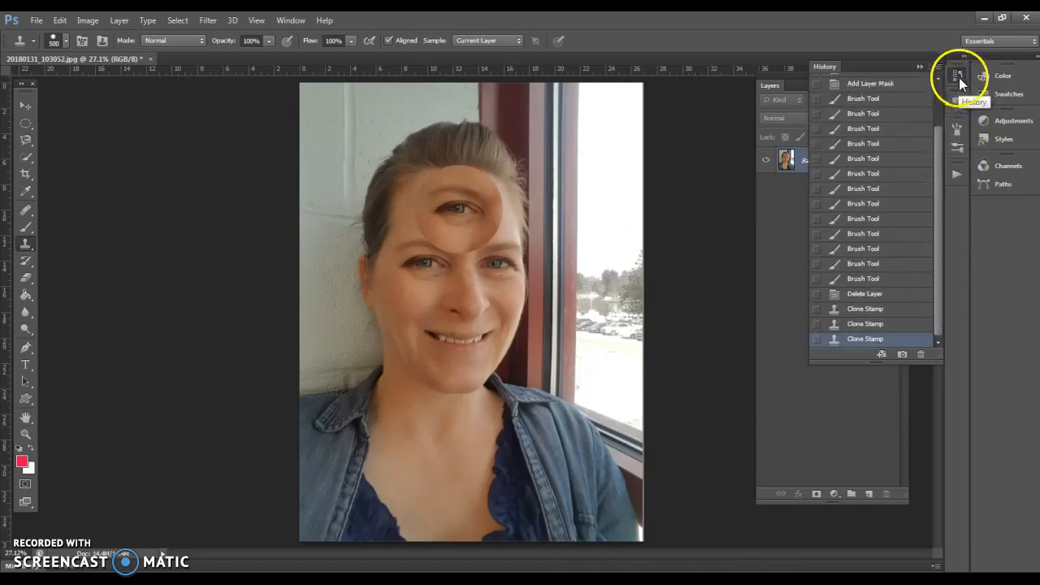
click(290, 20)
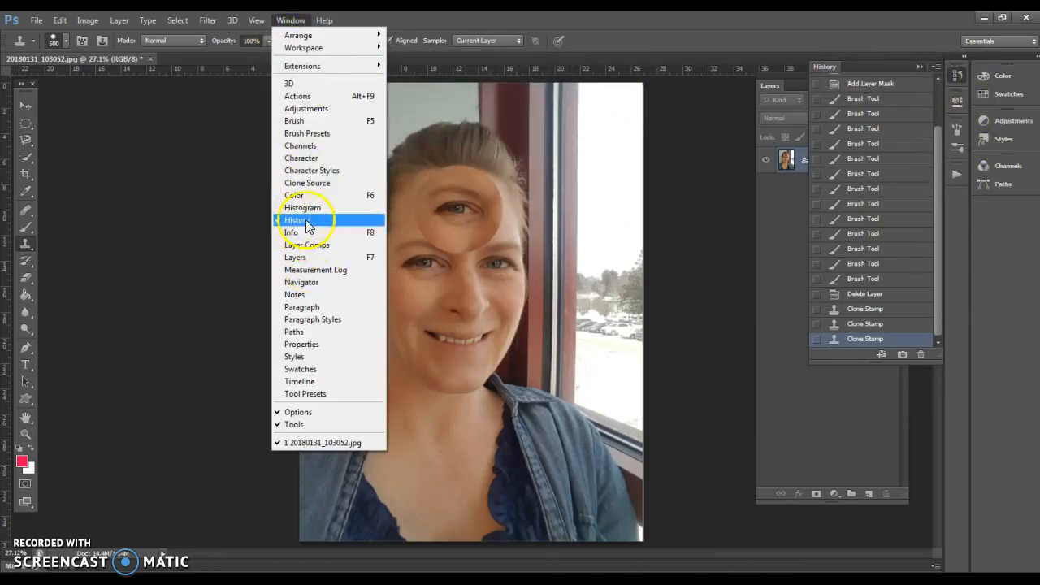
Step back and forth through the Clone Stamp history states and revert the photo to the Delete Layer state
click(924, 324)
click(897, 324)
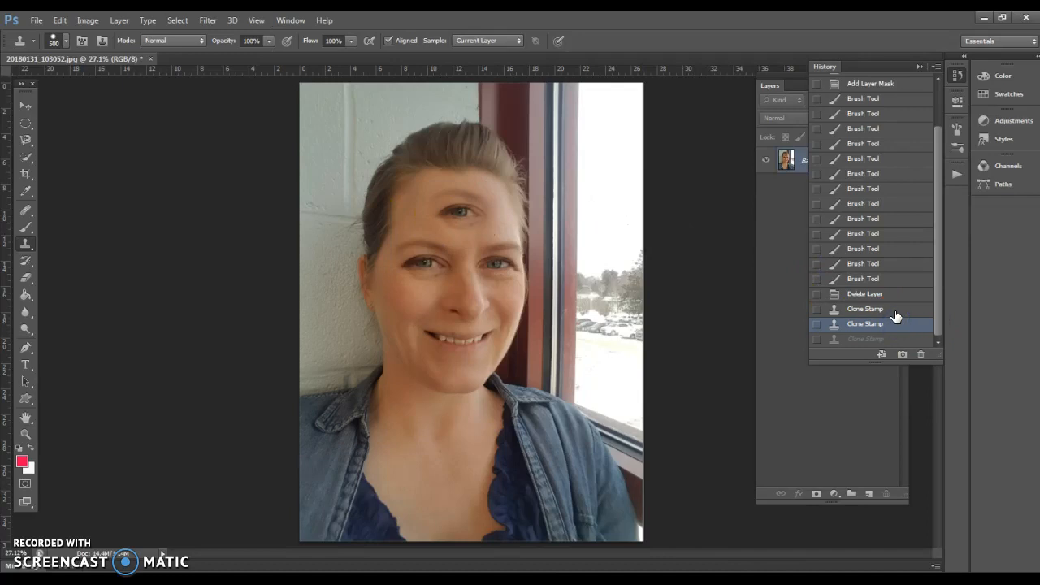
click(896, 313)
click(896, 295)
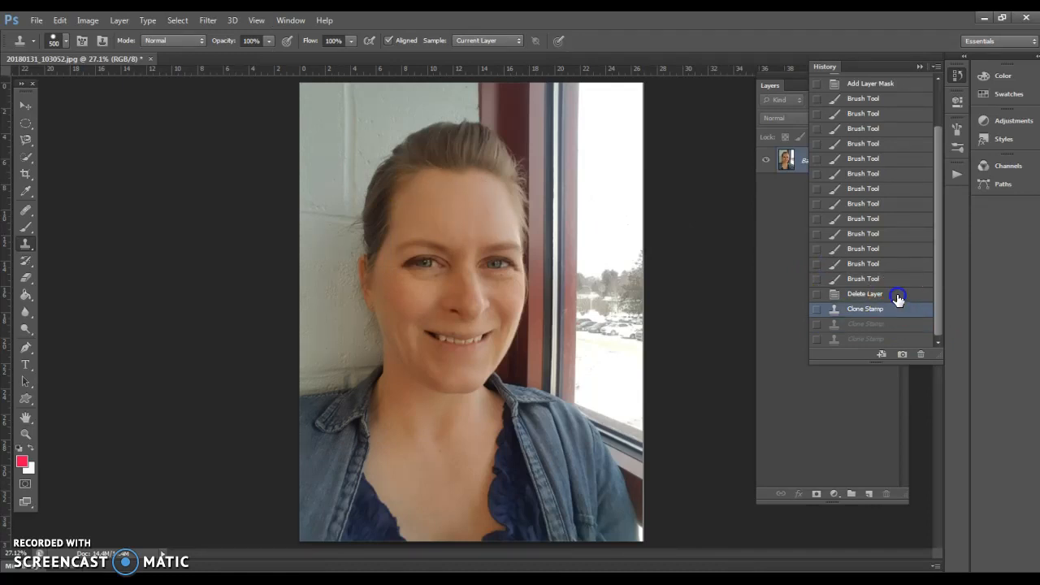
click(892, 299)
click(884, 309)
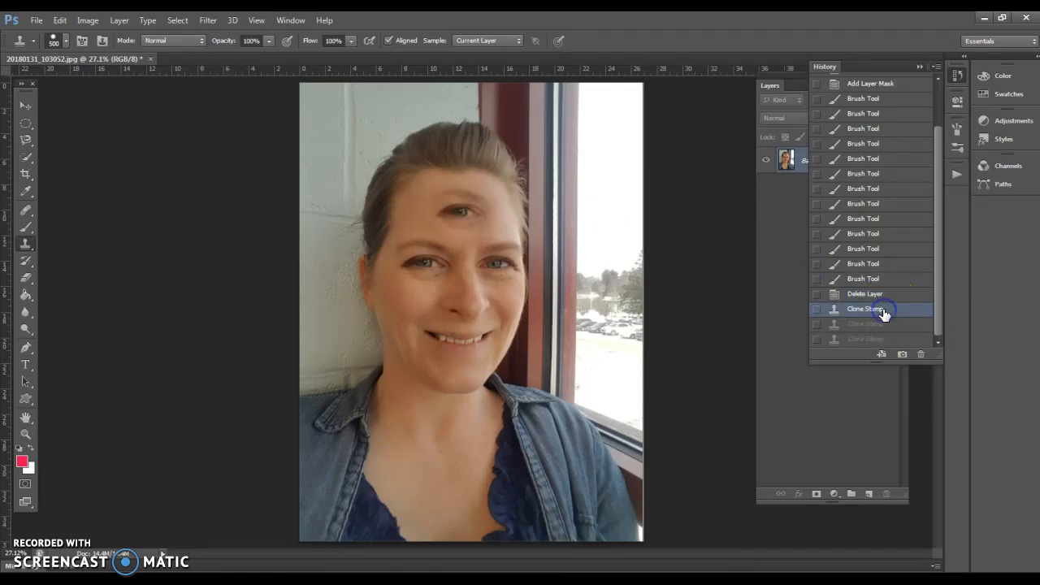
click(882, 324)
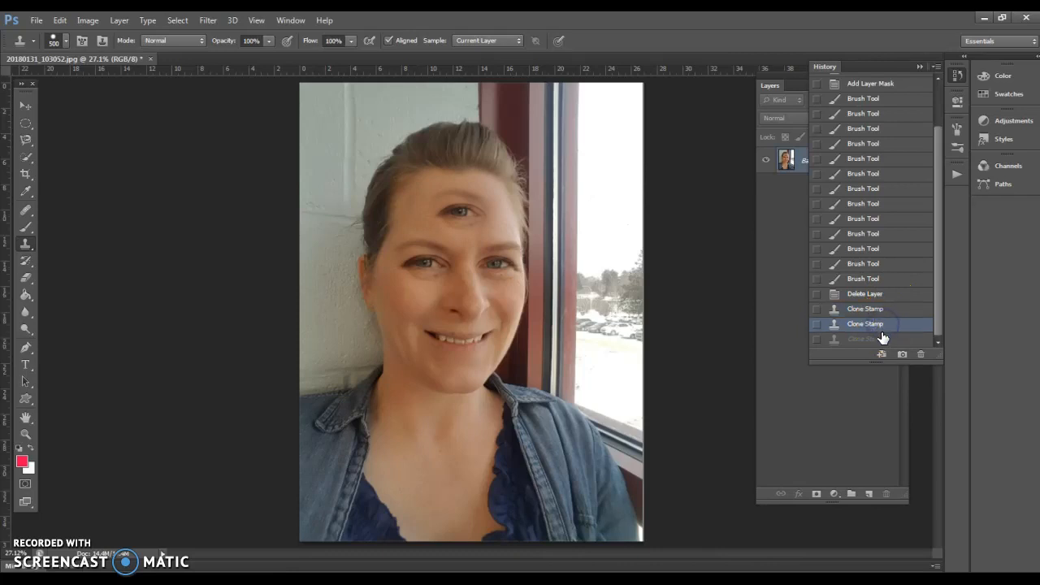
click(884, 338)
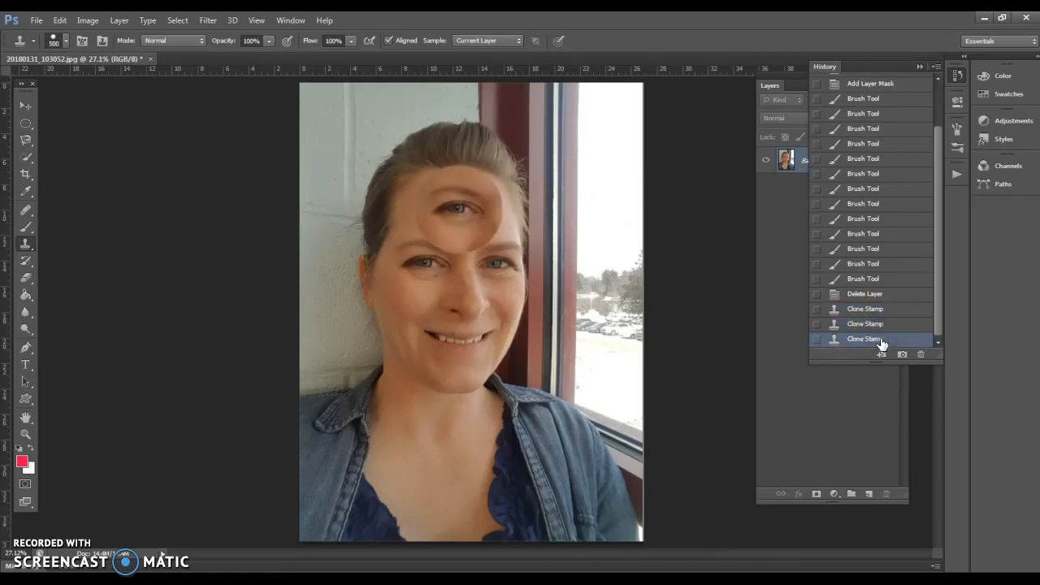
click(891, 309)
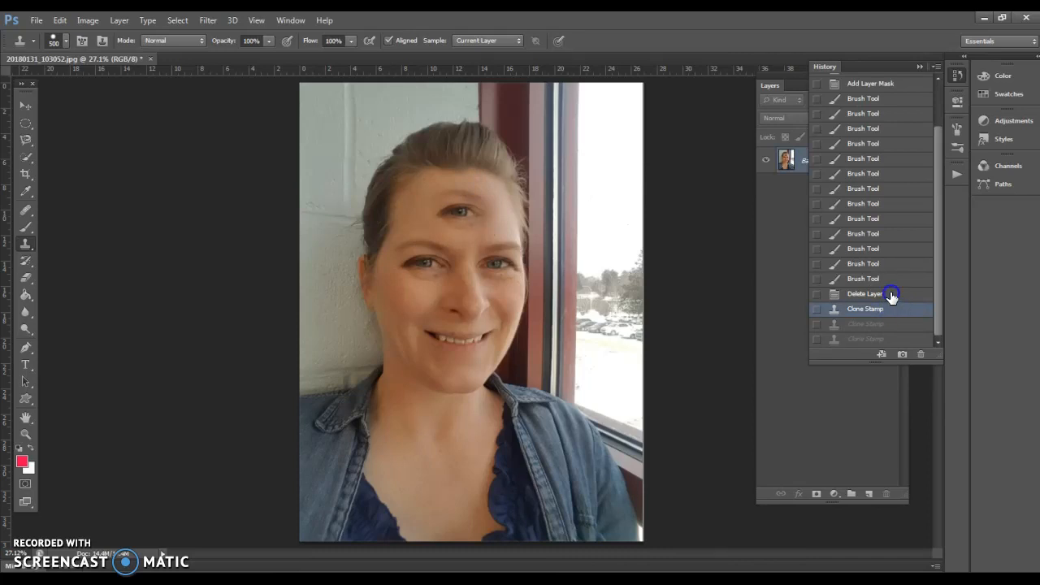
click(891, 294)
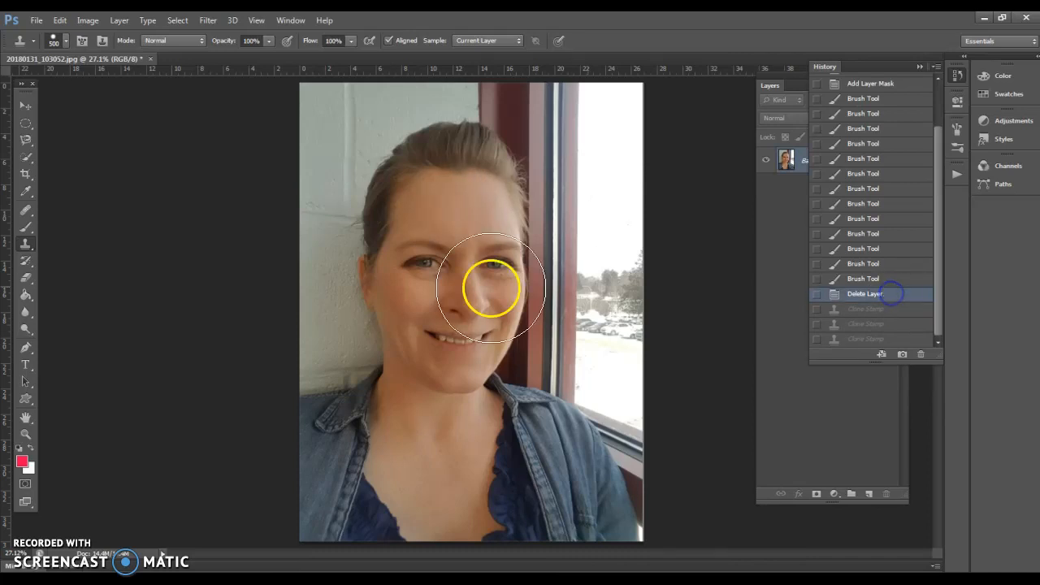
Set the Clone Stamp brush to 100% hardness and a size of 400 px
click(67, 40)
click(159, 113)
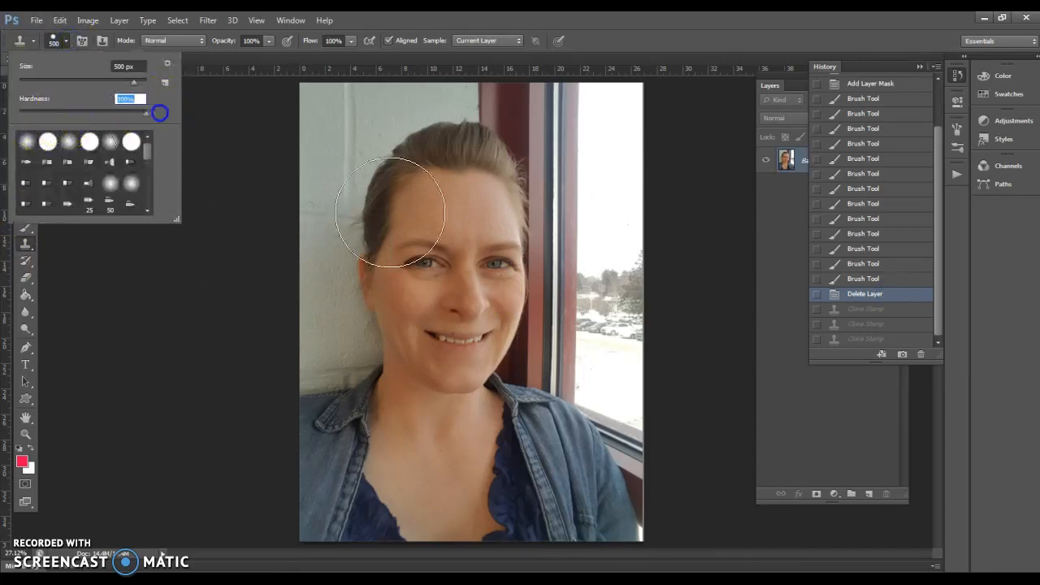
click(221, 285)
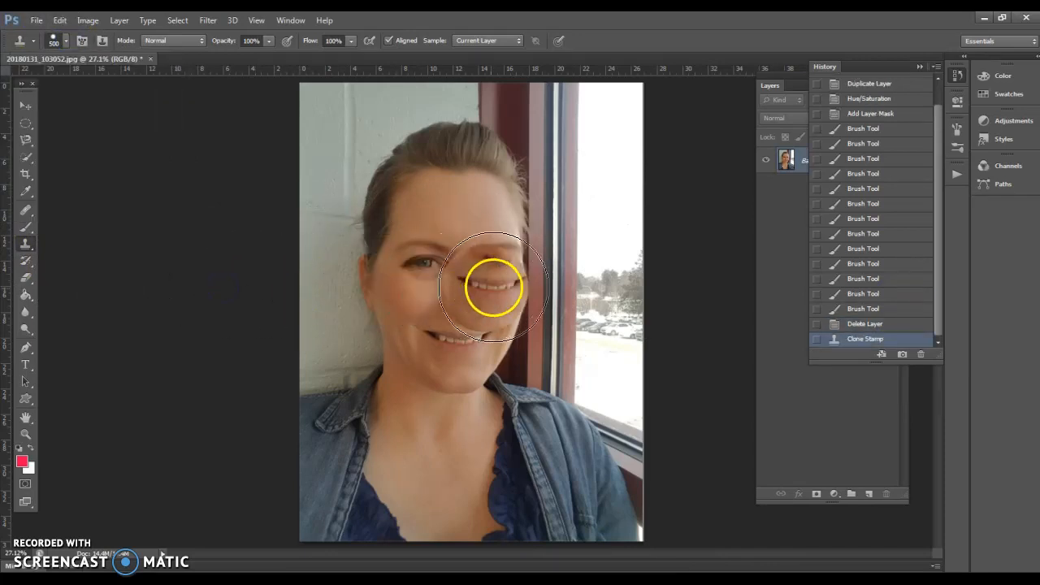
key(bracketleft)
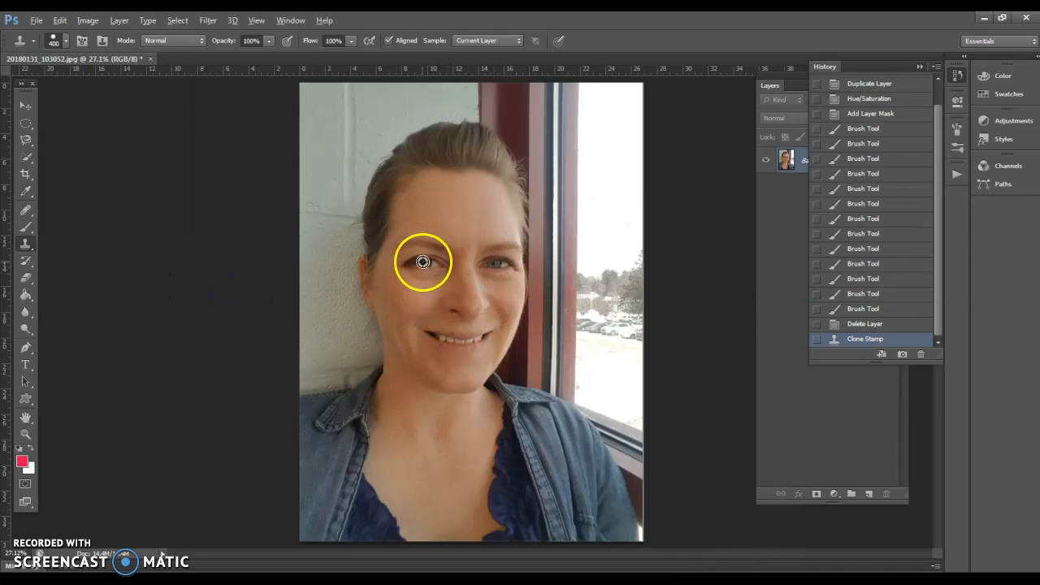
Clone the eye farther from the window onto the photo's upper right over the window and upper left over the wall
alt+click(425, 265)
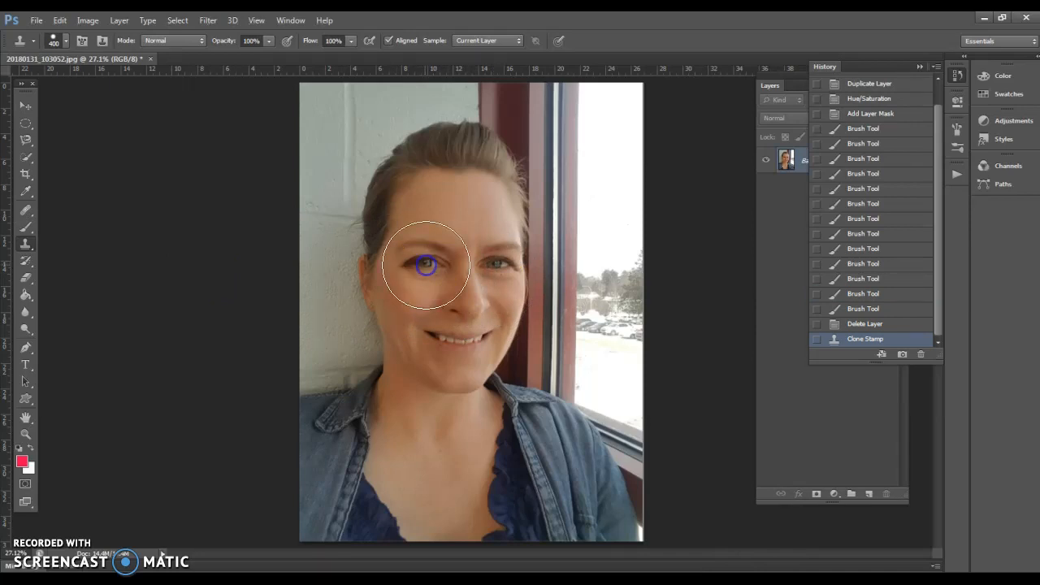
click(602, 126)
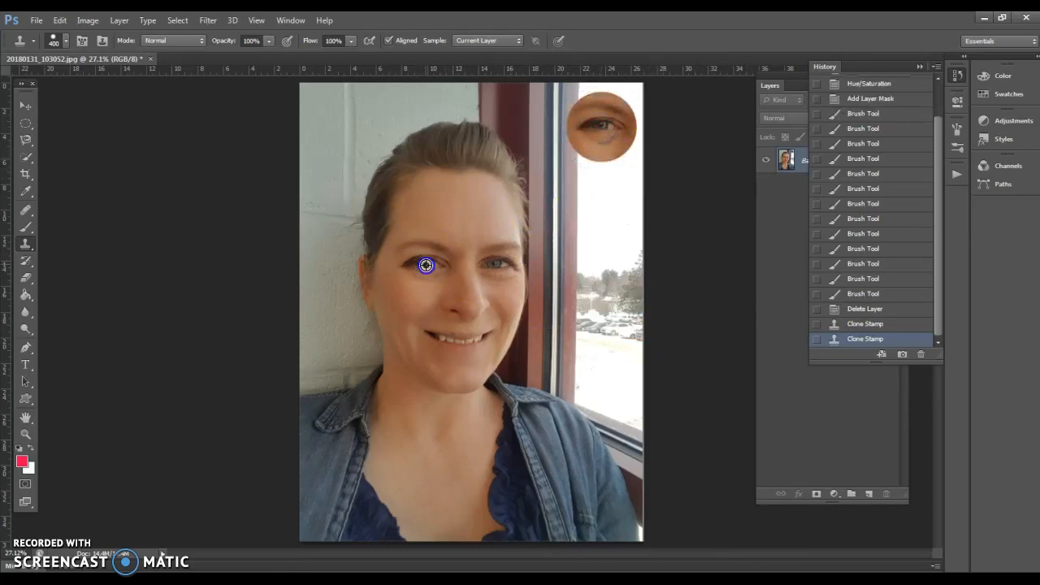
click(332, 121)
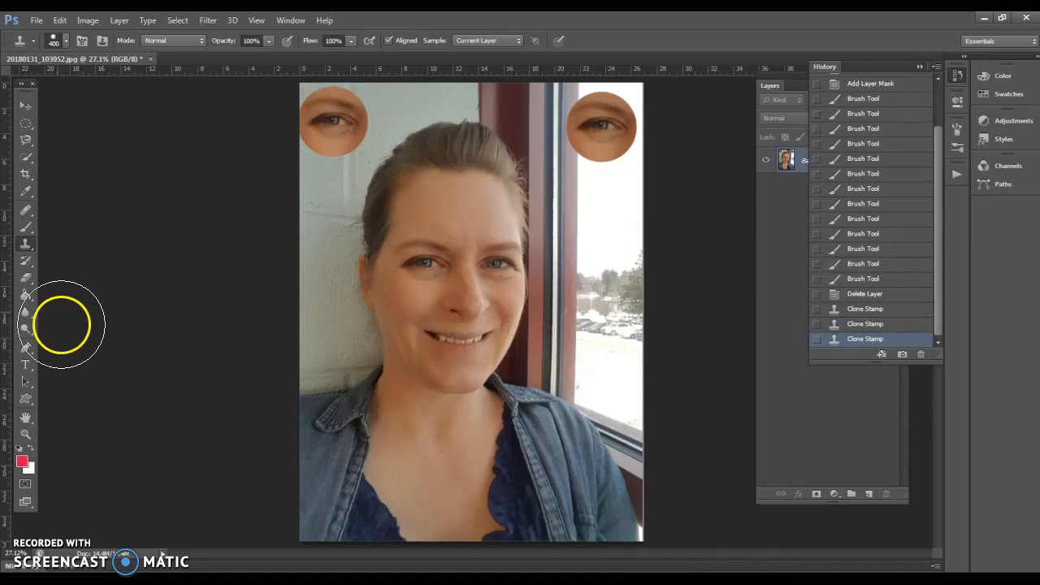
Activate the Healing Brush Tool and set its brush to 400 px with 100% hardness
click(23, 216)
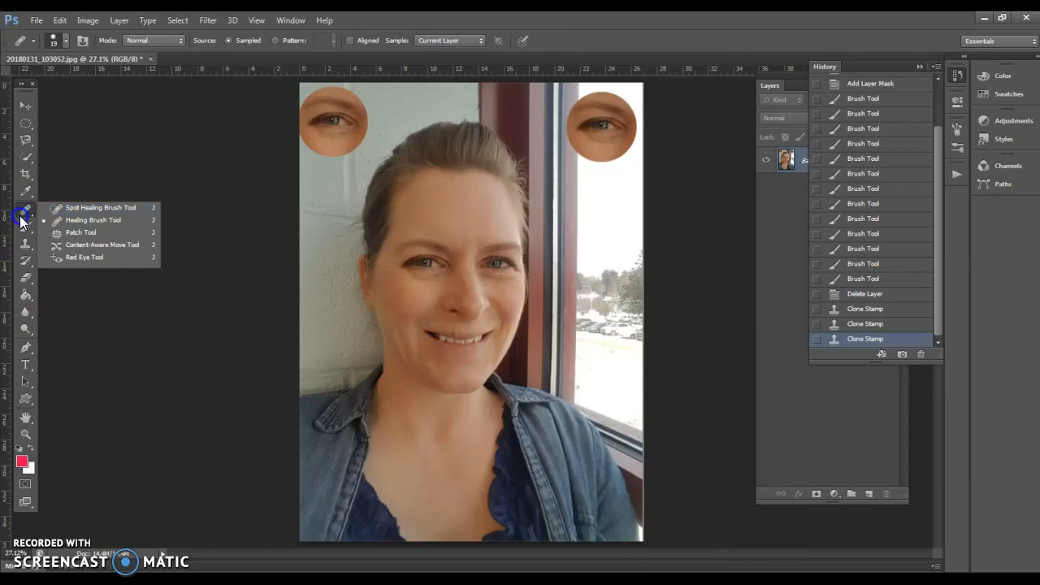
click(109, 220)
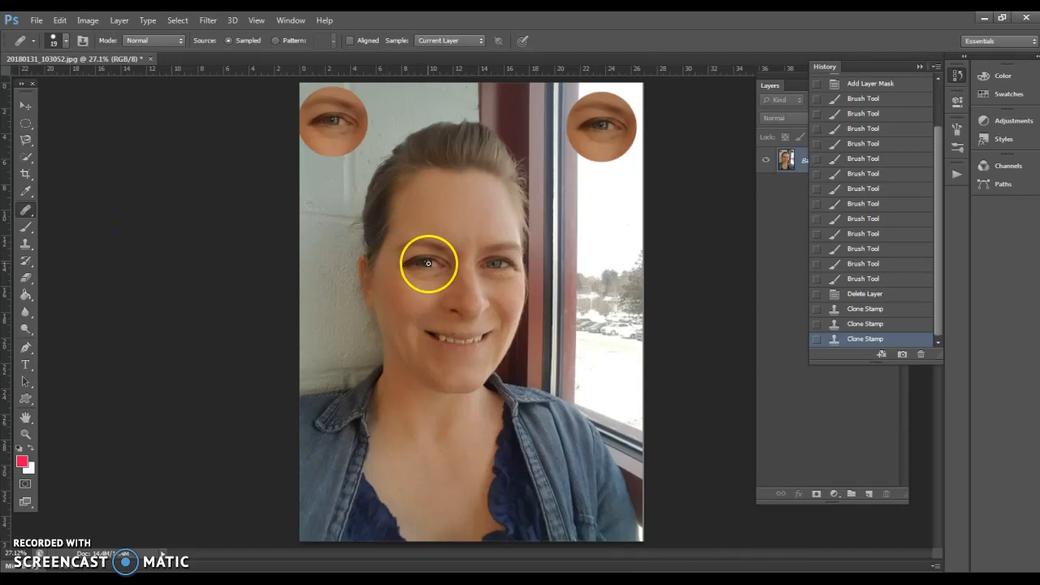
key(bracketright)
key(bracketright)
key(bracketright)
key(bracketright)
key(bracketright)
key(bracketright)
key(bracketright)
key(bracketright)
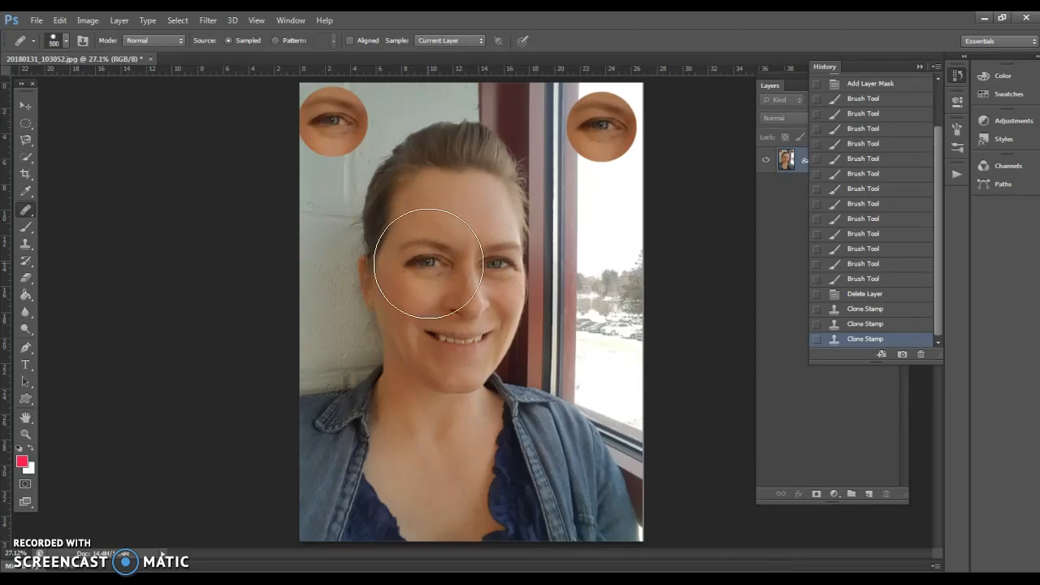
click(63, 40)
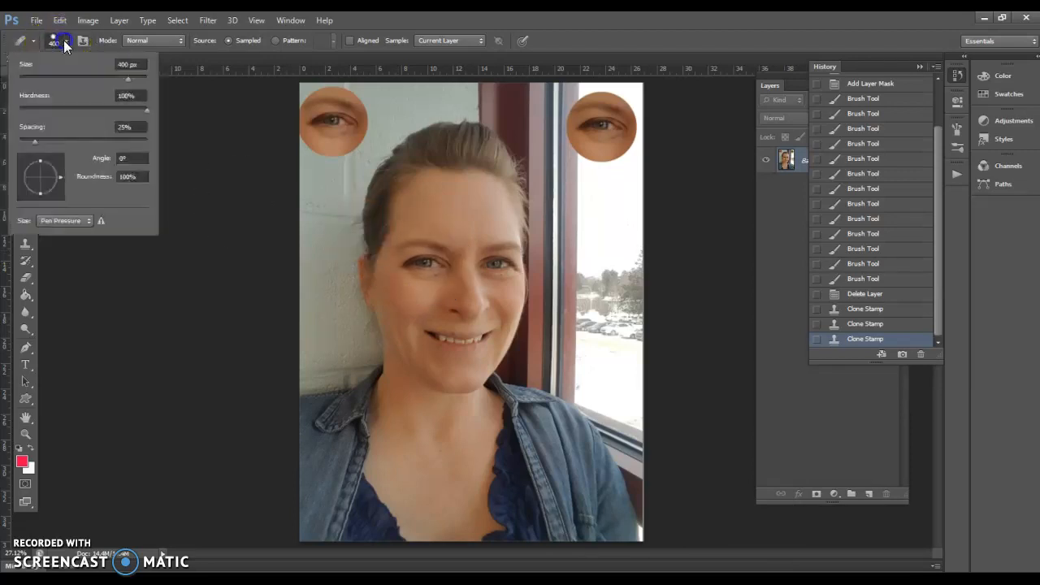
click(147, 111)
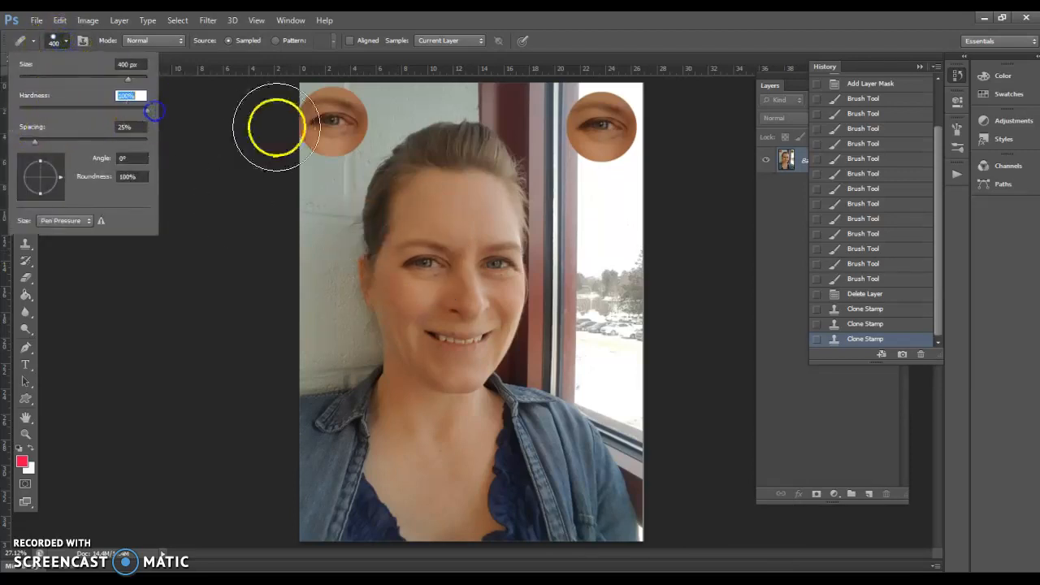
click(202, 178)
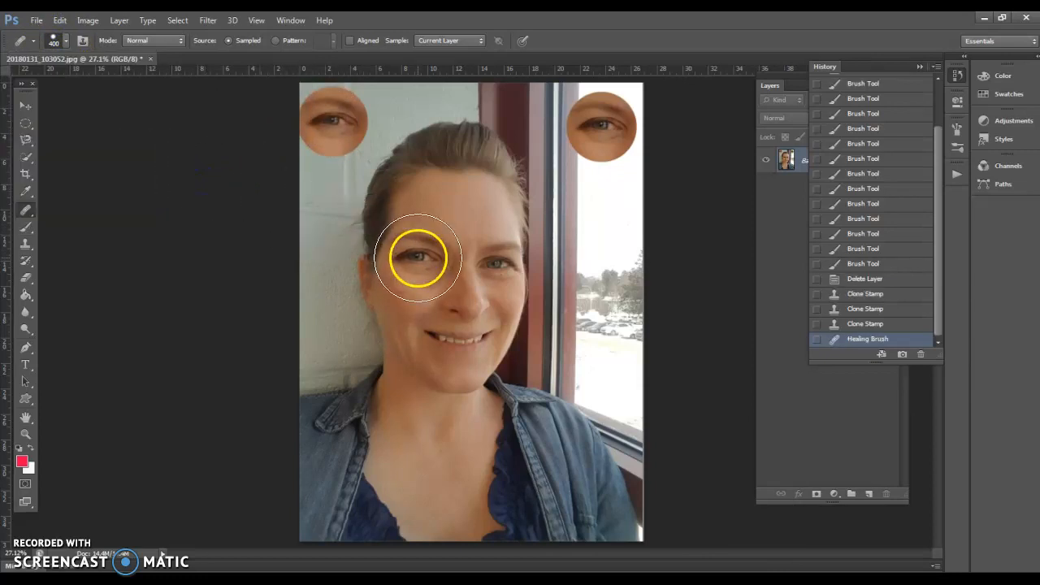
Copy the eye farther from the window with the Healing Brush onto the window, the wall, the denim jacket and the neckline
alt+click(427, 265)
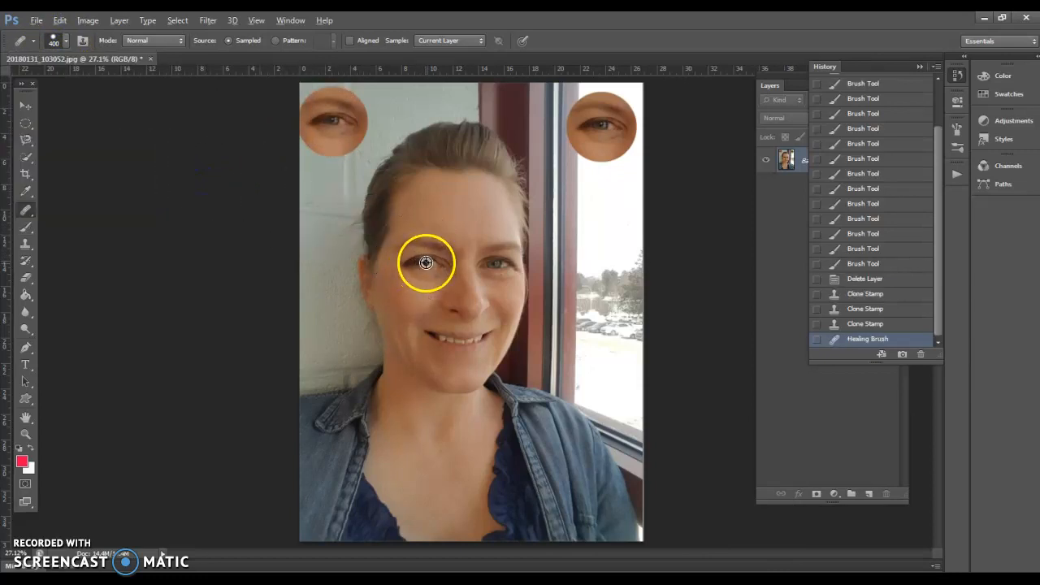
click(600, 210)
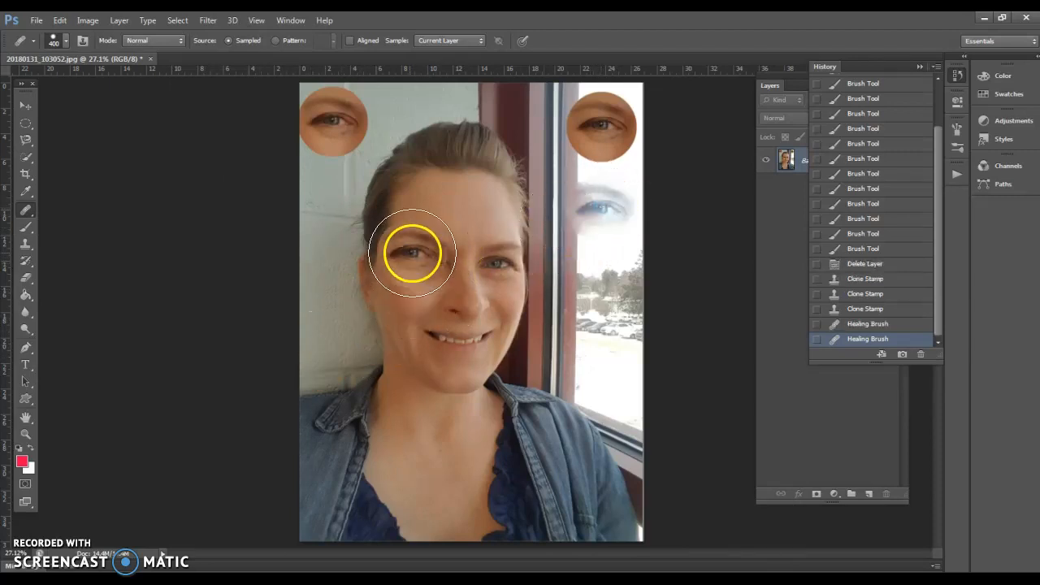
click(330, 203)
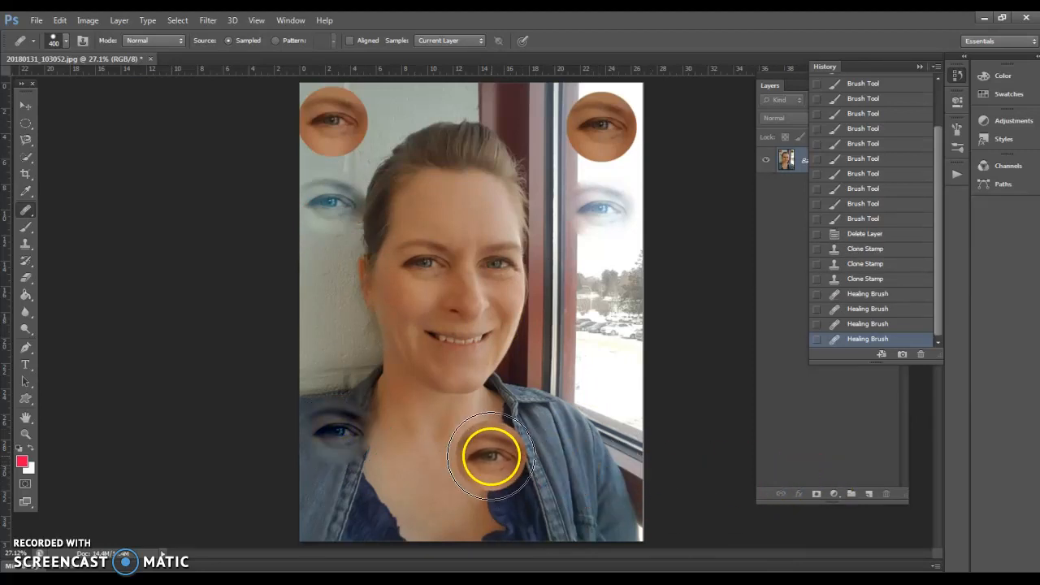
click(488, 453)
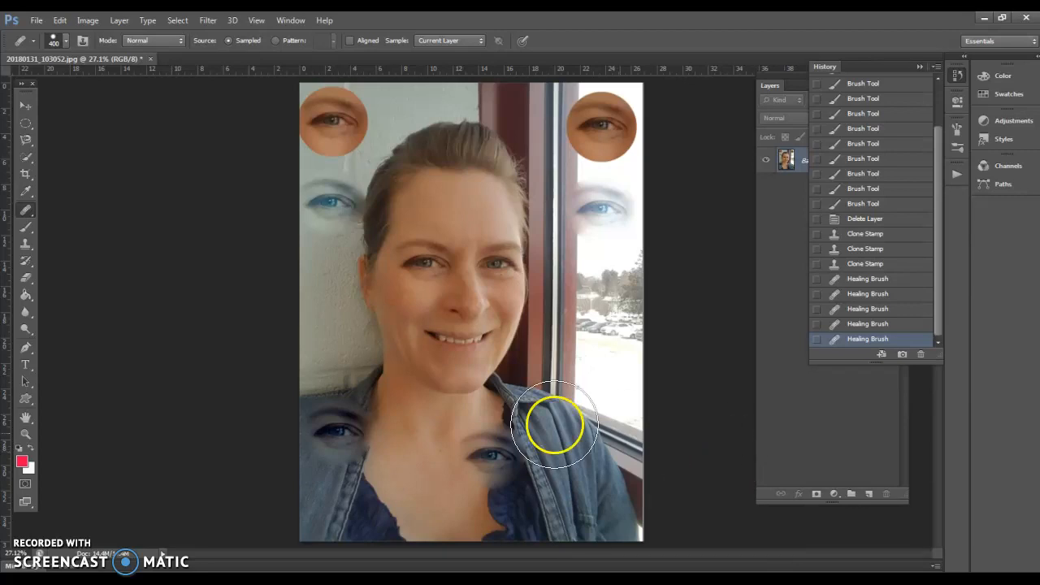
click(25, 106)
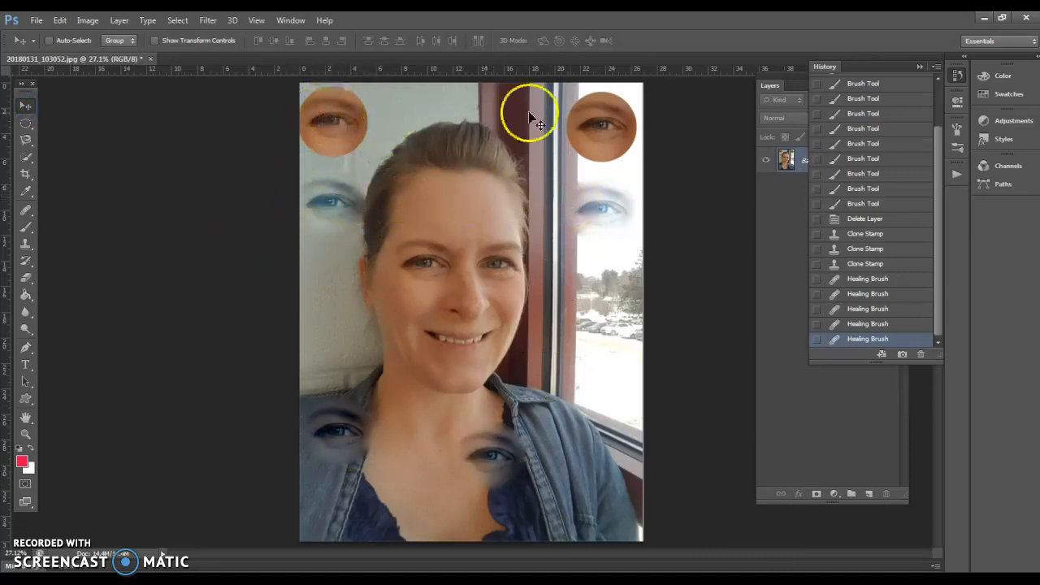
Set the Clone Stamp brush to minimum hardness and clone the eye farther from the window onto the wall above the head
click(25, 243)
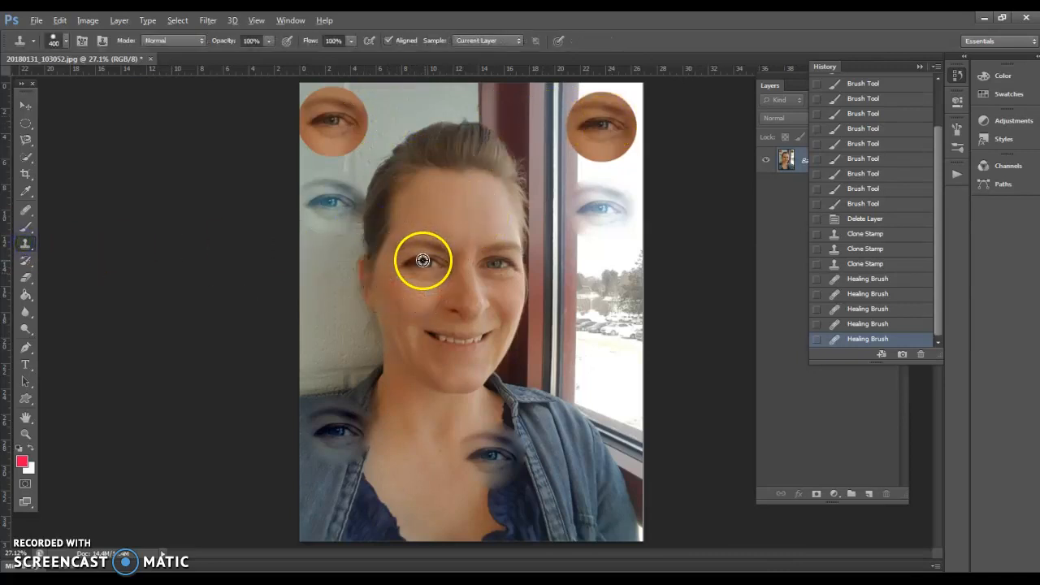
click(66, 40)
drag(144, 111, 18, 113)
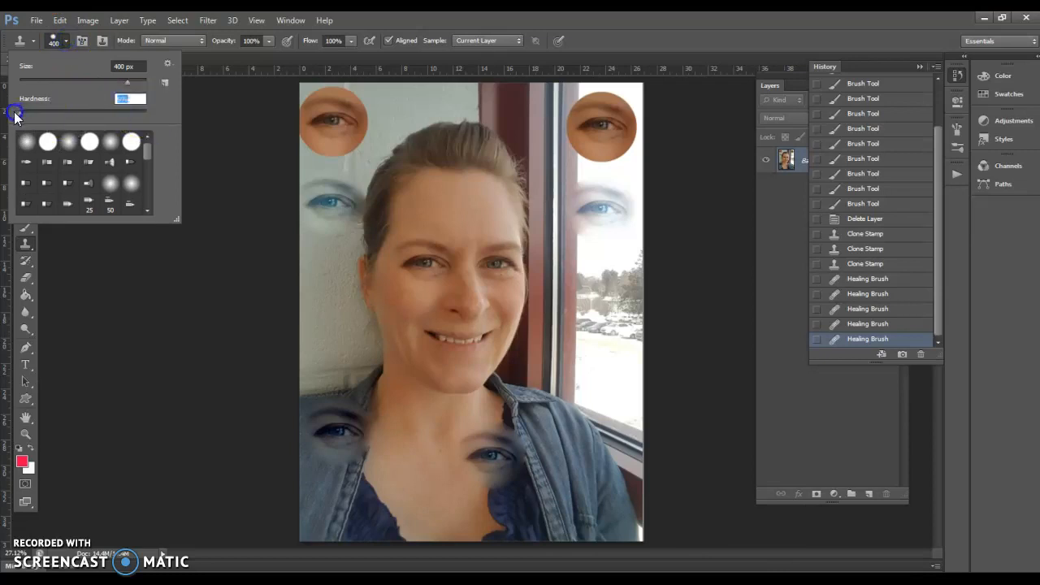
alt+click(427, 264)
drag(403, 117, 403, 114)
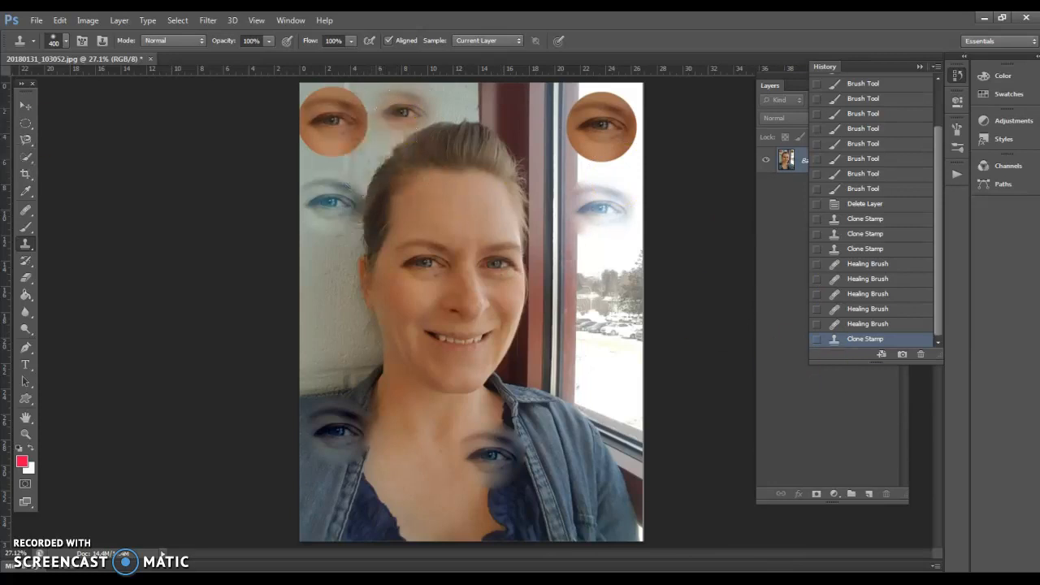
Revert the photo to the Delete Layer history state
click(25, 106)
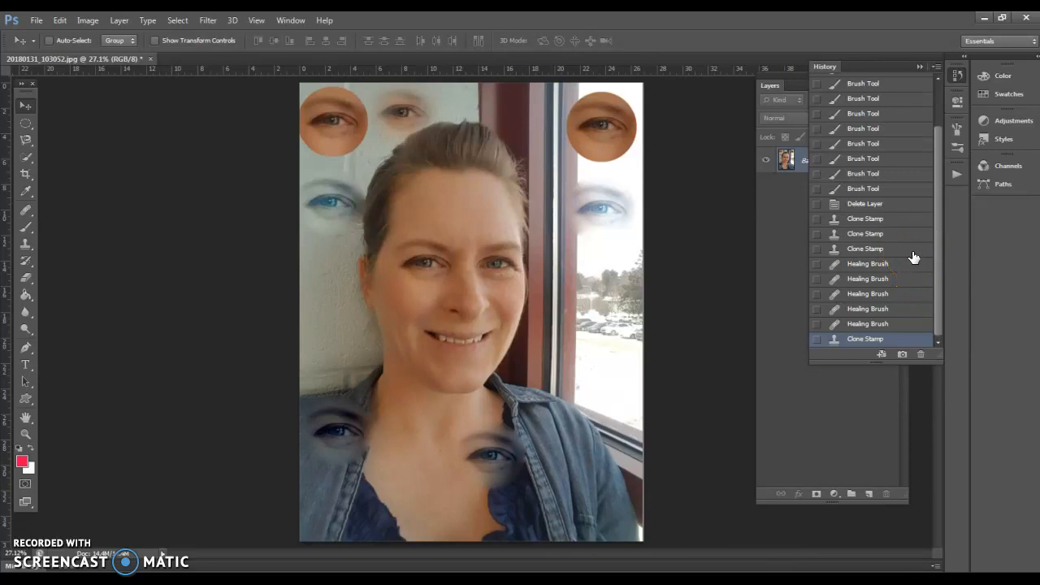
click(866, 204)
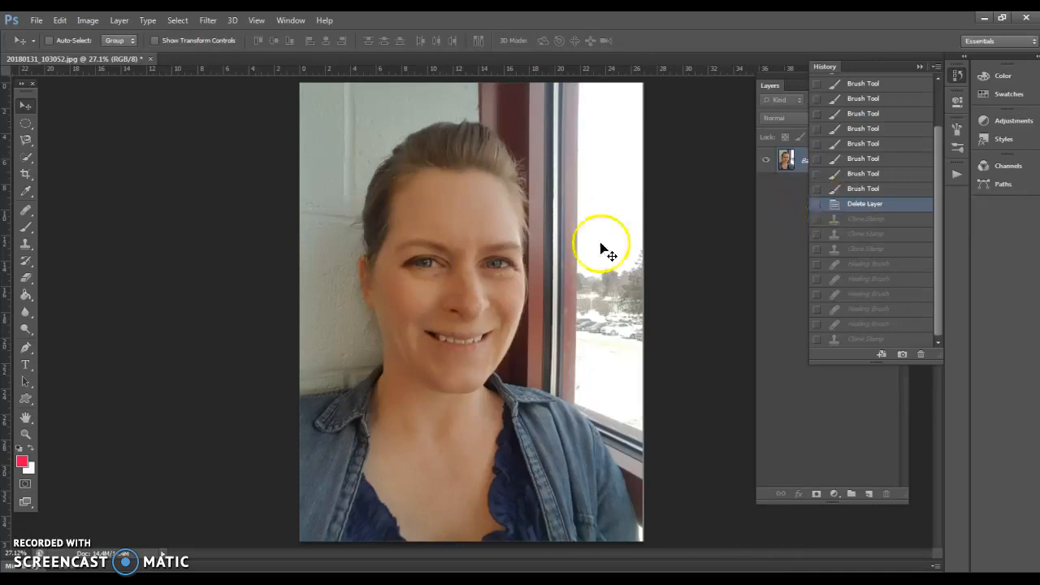
Remove the small mole beneath the eye nearest the window using the Spot Healing Brush at 20 px
click(25, 433)
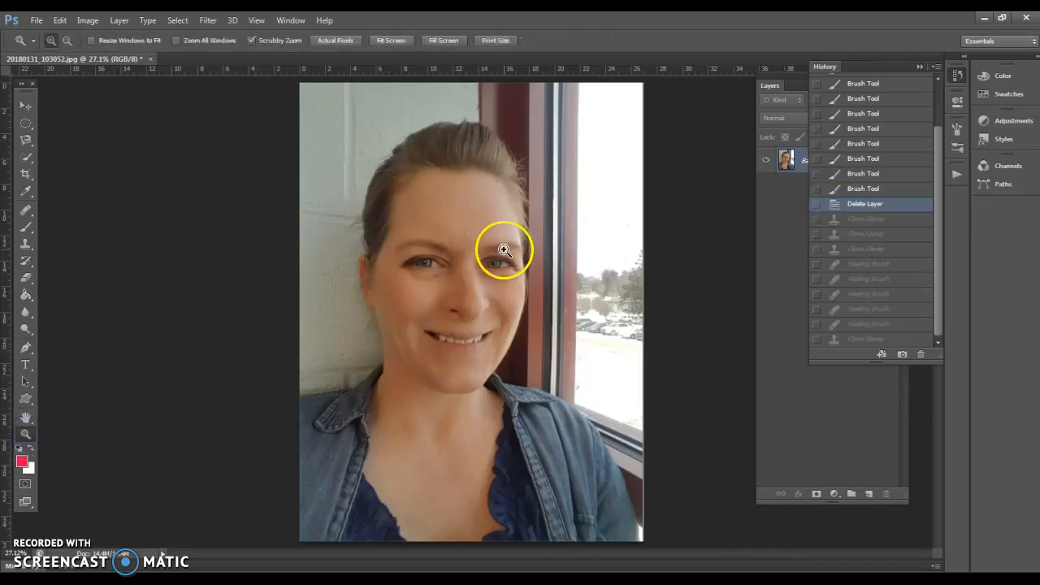
drag(495, 274, 523, 276)
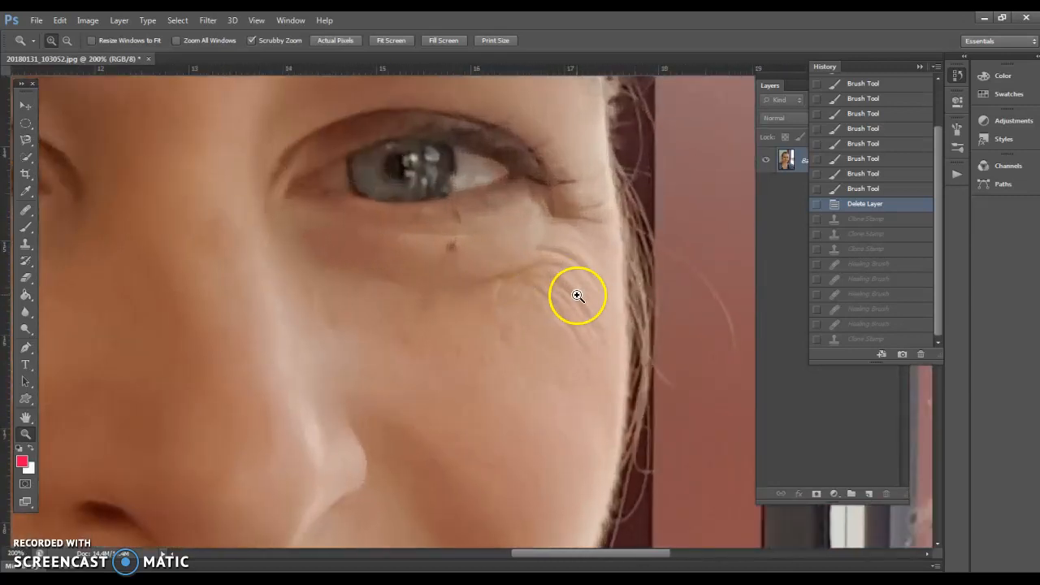
click(26, 216)
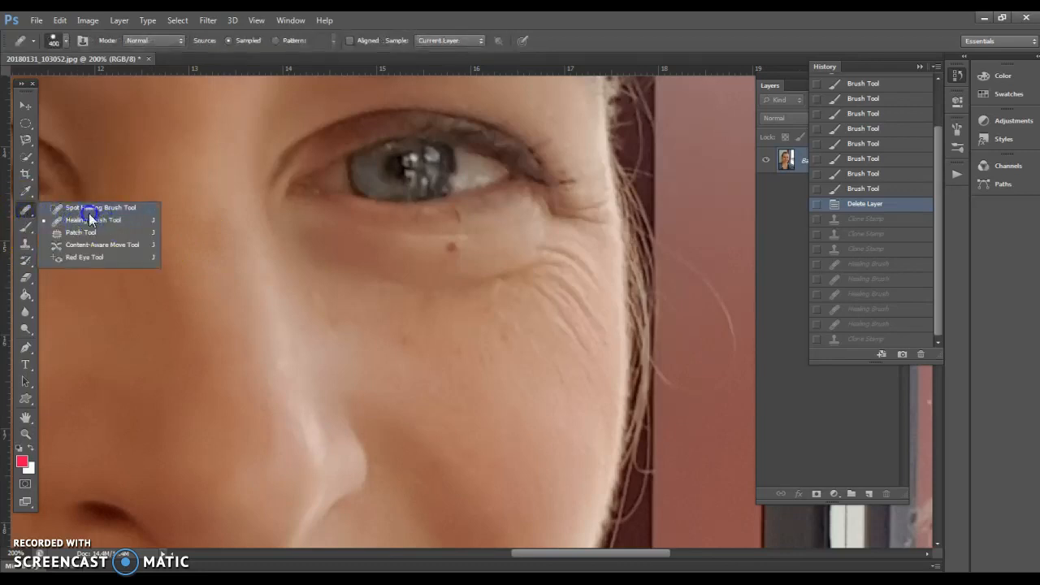
click(88, 210)
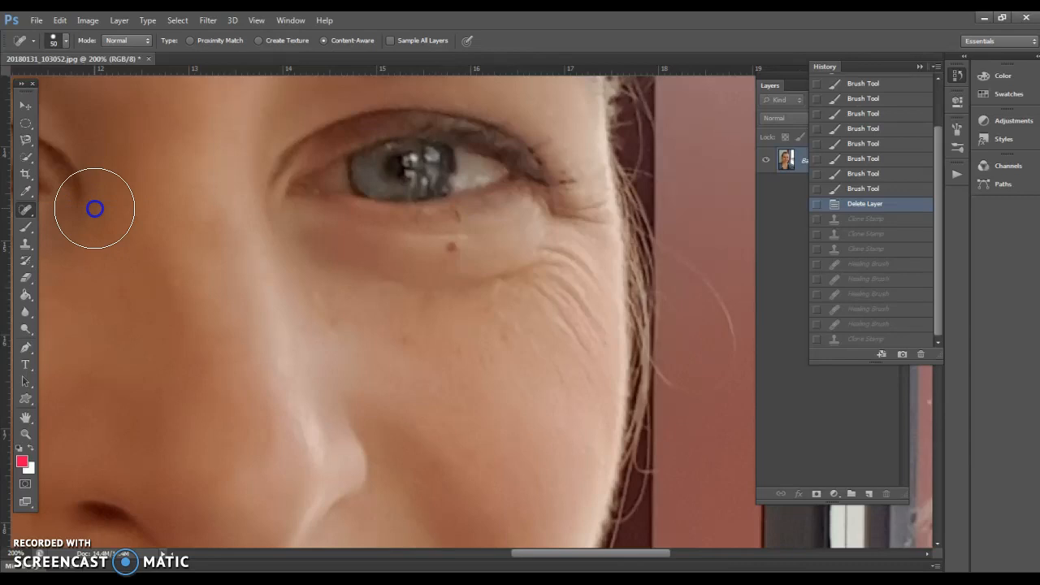
key(bracketleft)
key(bracketleft)
key(bracketleft)
key(bracketleft)
key(bracketleft)
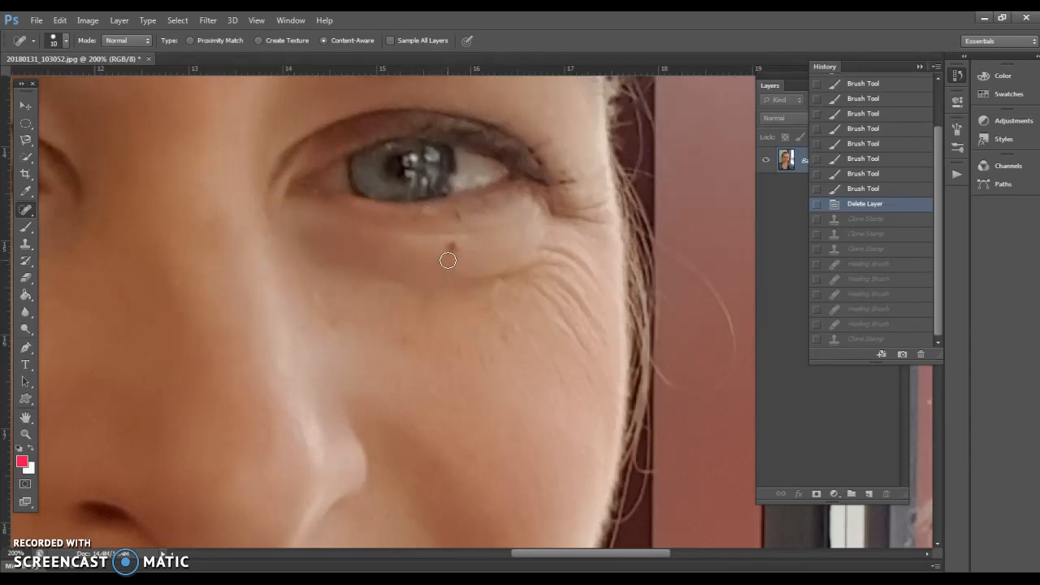
key(bracketleft)
key(bracketleft)
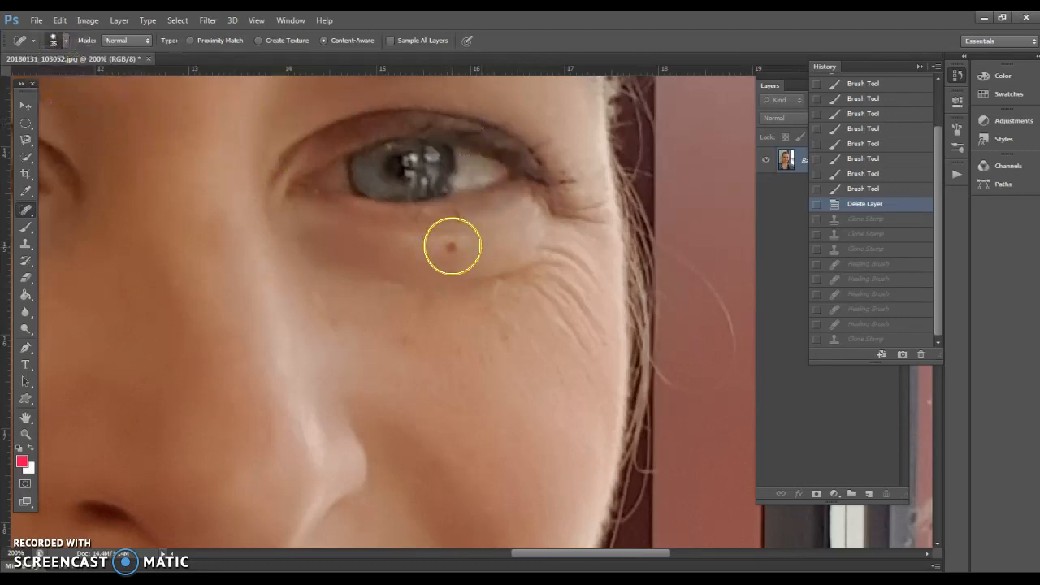
key(bracketleft)
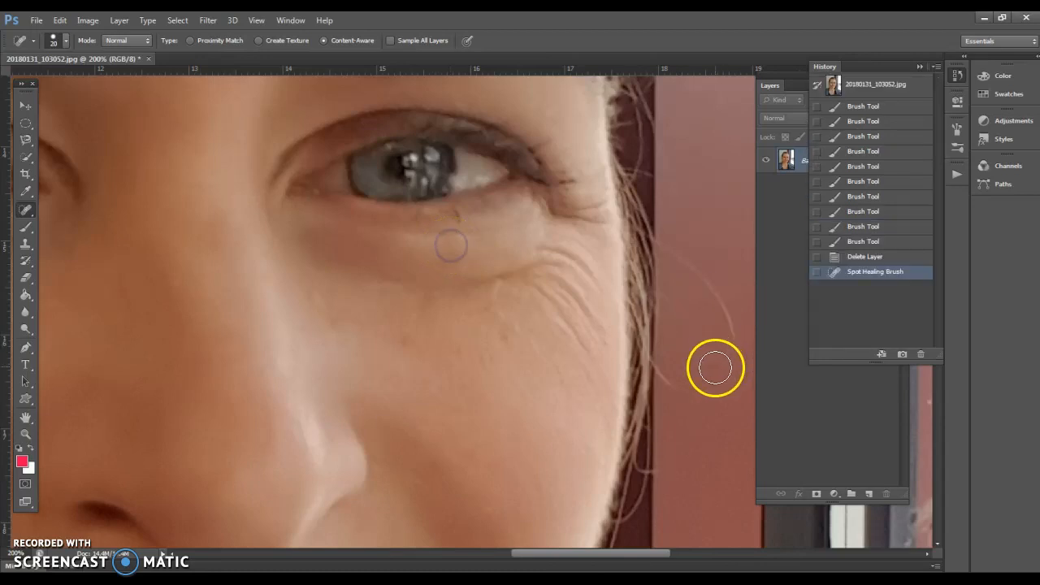
Spot-heal the small blemishes on the cheek below the eye nearest the window
click(489, 359)
click(488, 358)
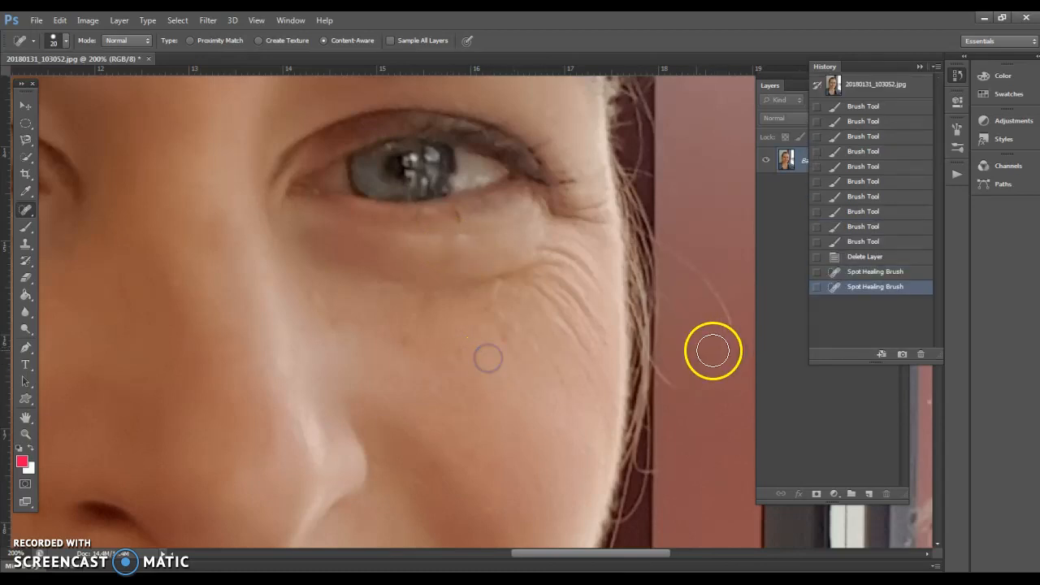
click(406, 341)
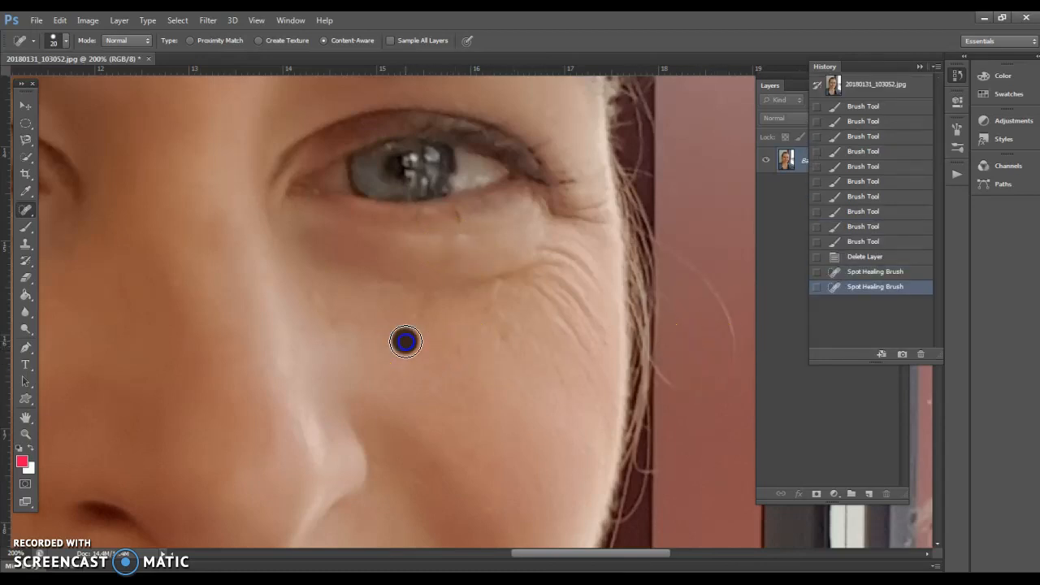
click(506, 336)
click(463, 351)
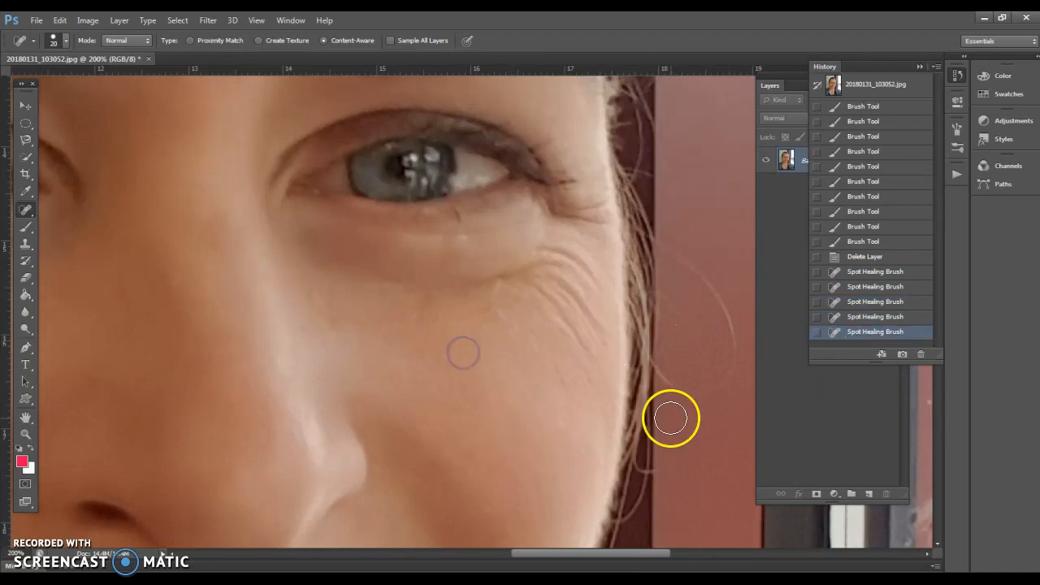
Spot-heal the mark beneath the inner corner of the eye farther from the window with 30 px and 40 px brush sizes
scroll(495, 425, down, 3)
scroll(494, 417, up, 1)
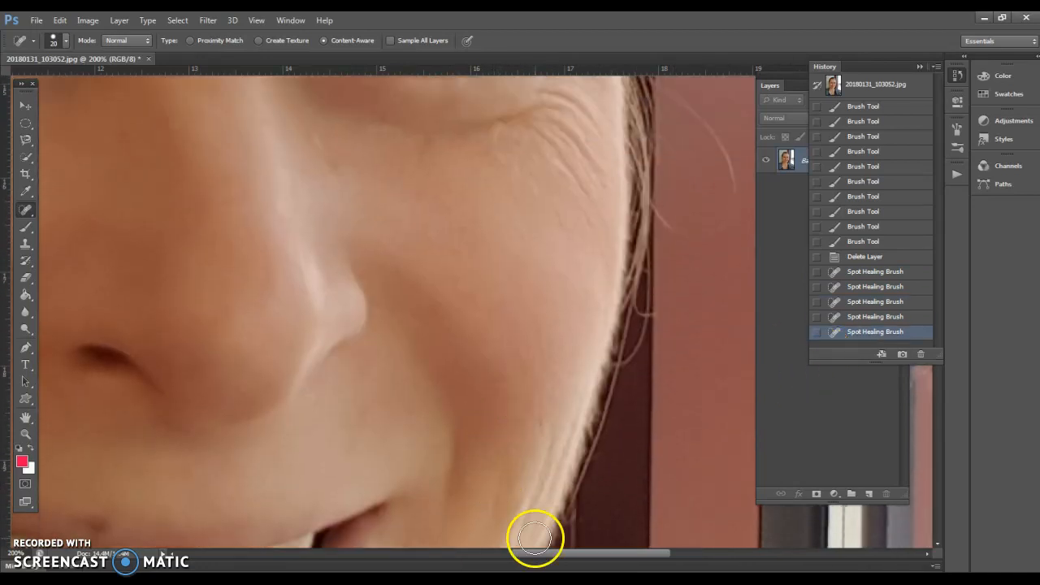
drag(553, 558, 481, 561)
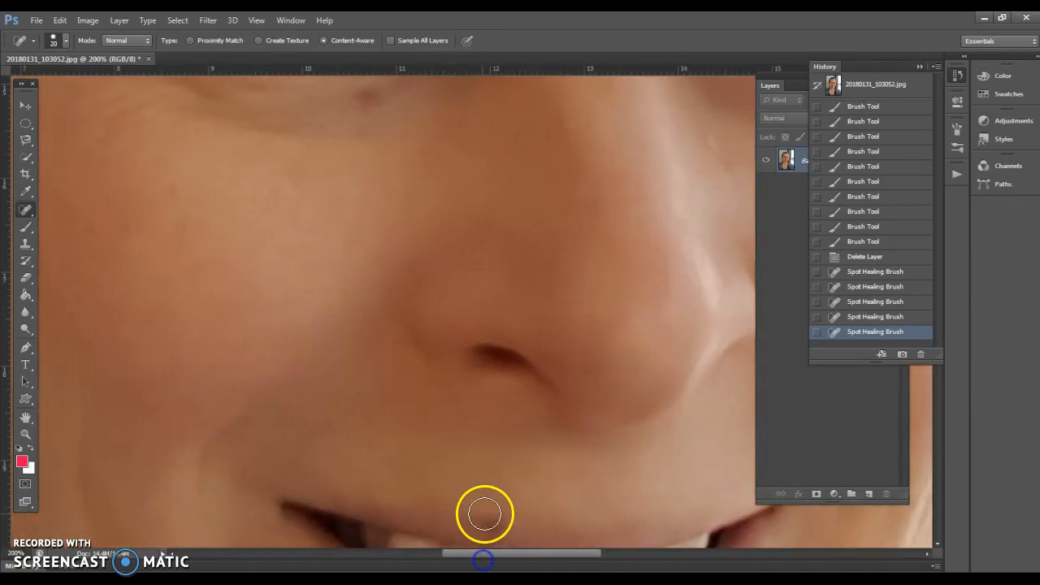
scroll(461, 416, up, 3)
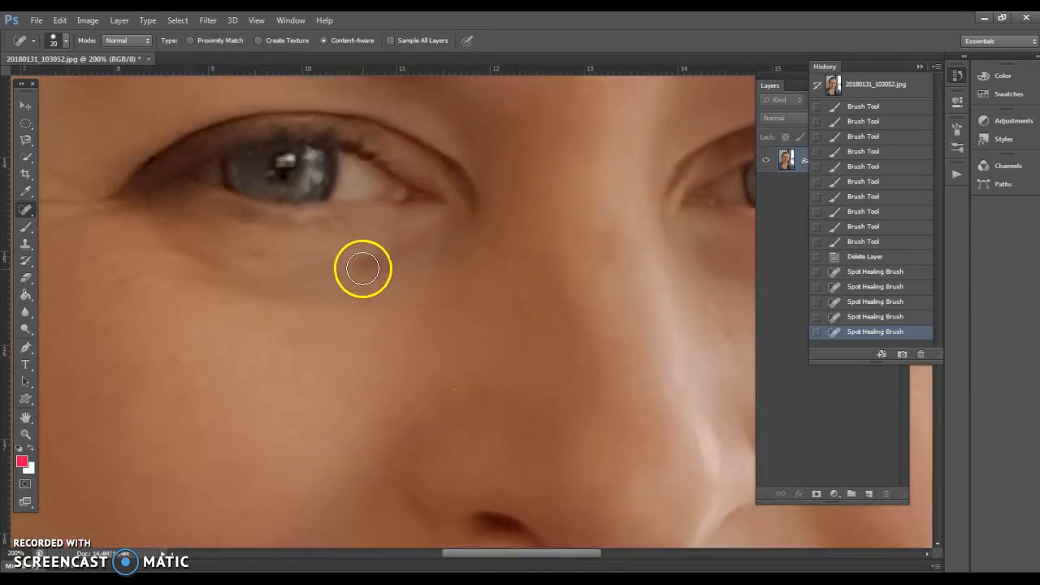
click(369, 263)
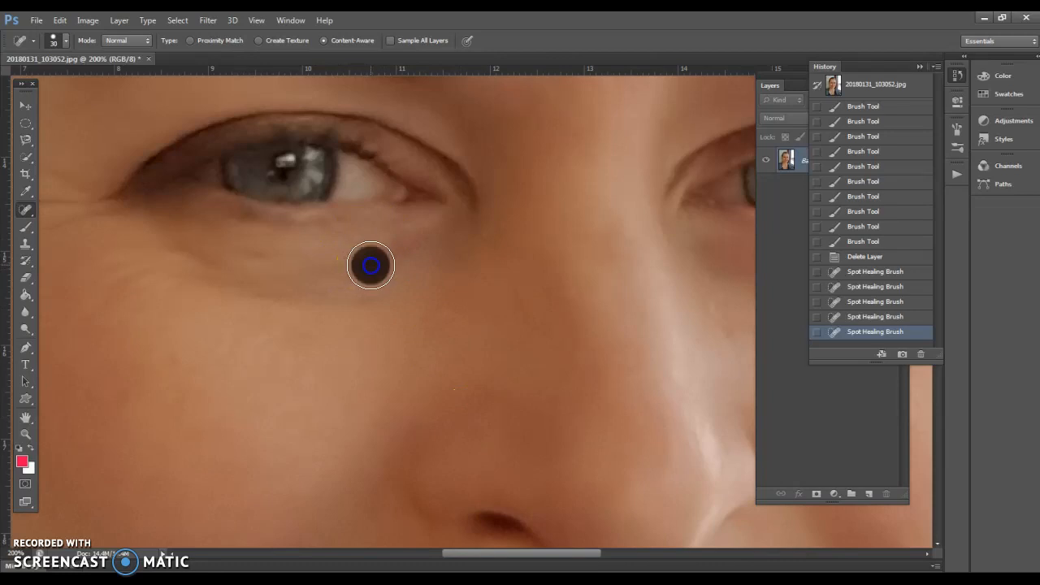
key(bracketright)
click(360, 272)
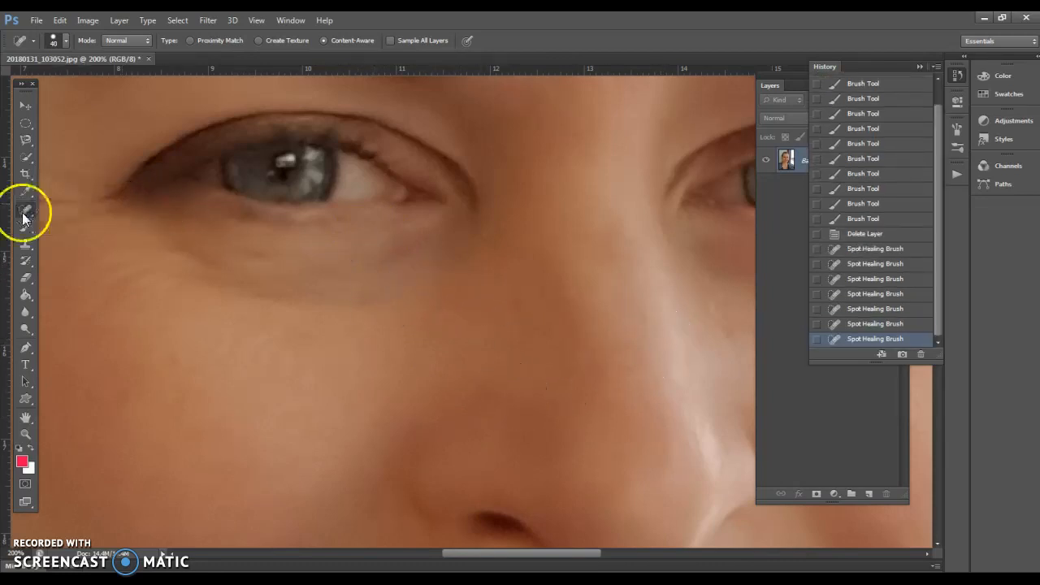
Activate the Healing Brush Tool and set its brush size to 60 px
drag(26, 213, 65, 209)
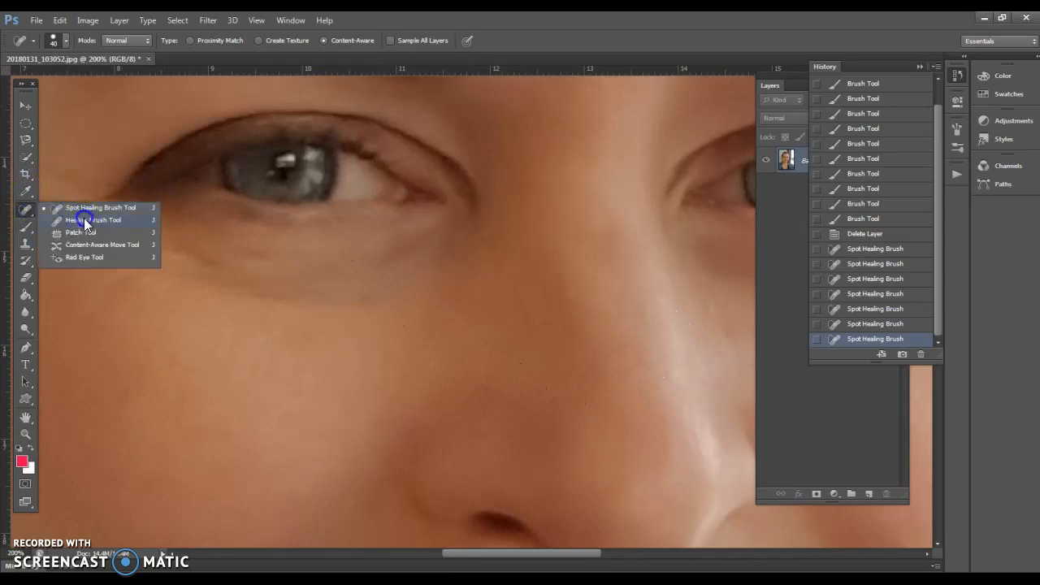
click(84, 218)
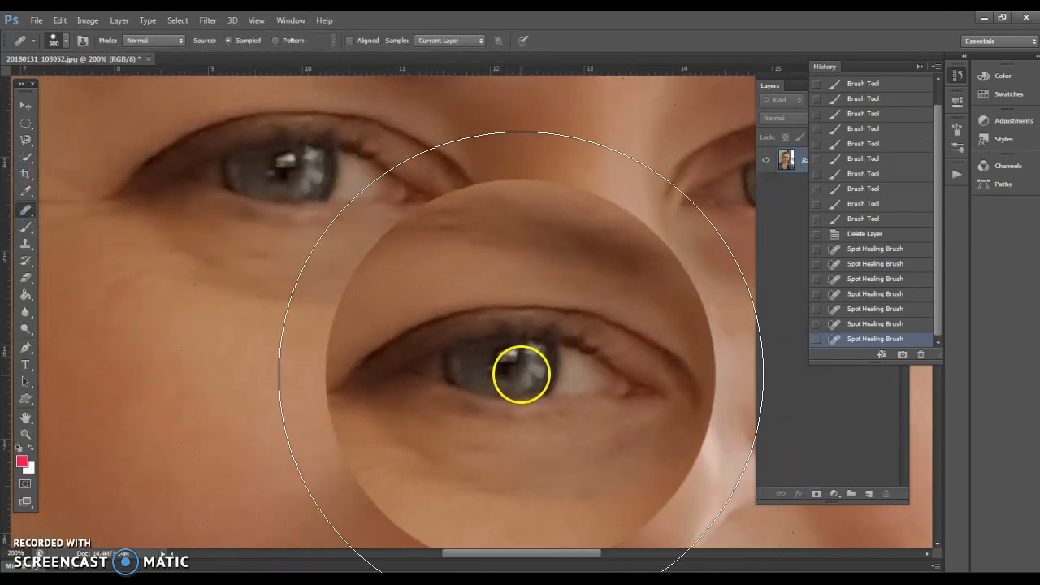
key(bracketleft)
key(bracketleft)
key(bracketleft)
key(bracketleft)
key(bracketleft)
key(bracketleft)
key(bracketleft)
key(bracketleft)
key(bracketleft)
key(bracketleft)
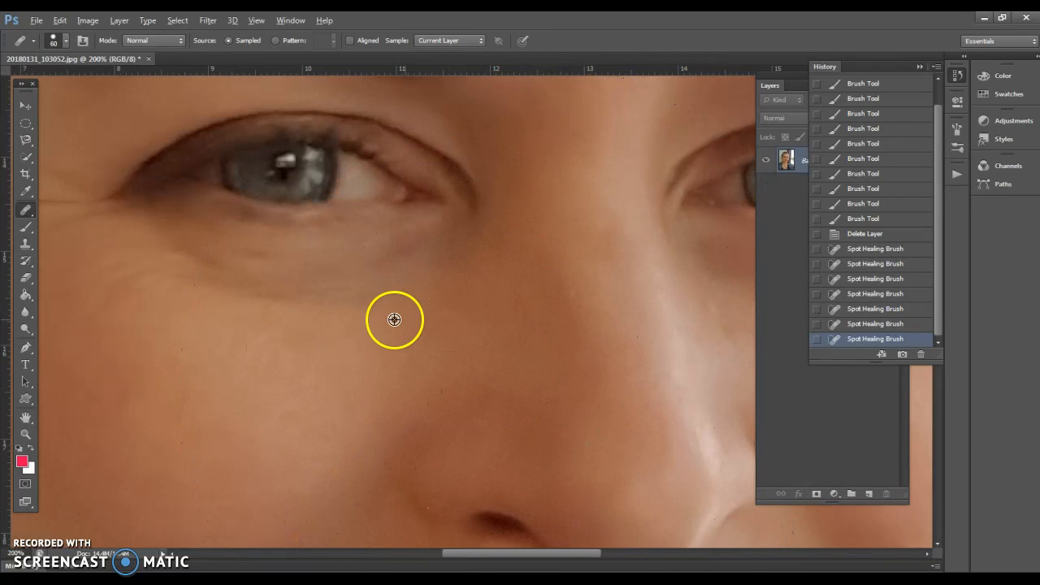
Sample clear skin and heal the blemishes on the cheek below the eye farther from the window
alt+click(206, 361)
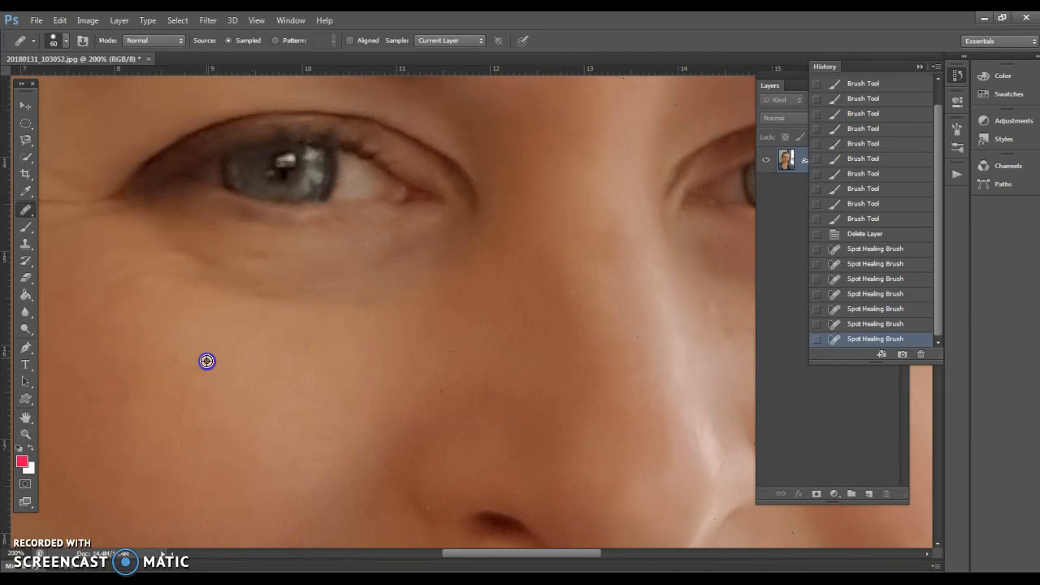
click(706, 368)
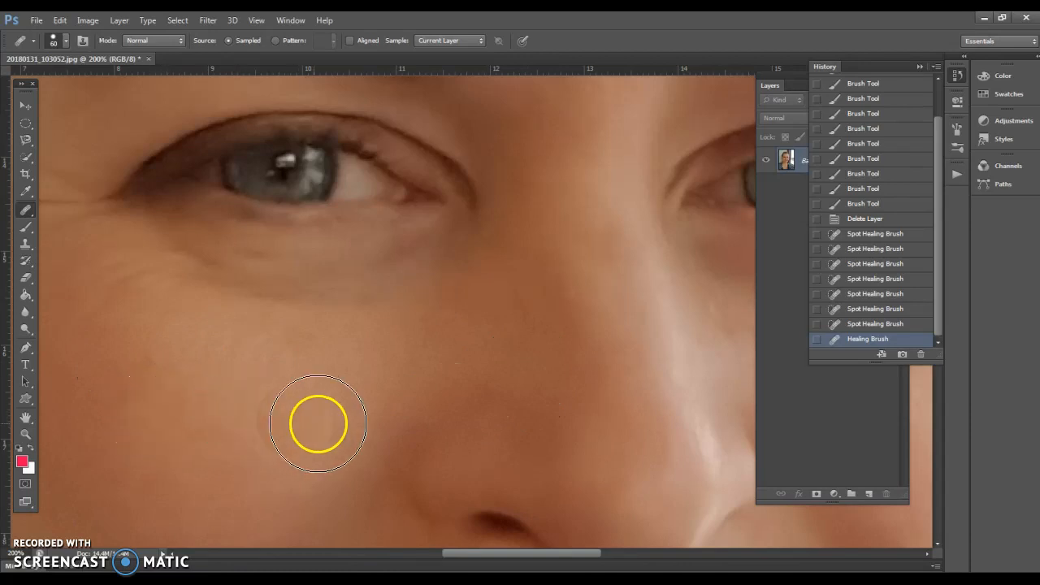
alt+click(629, 309)
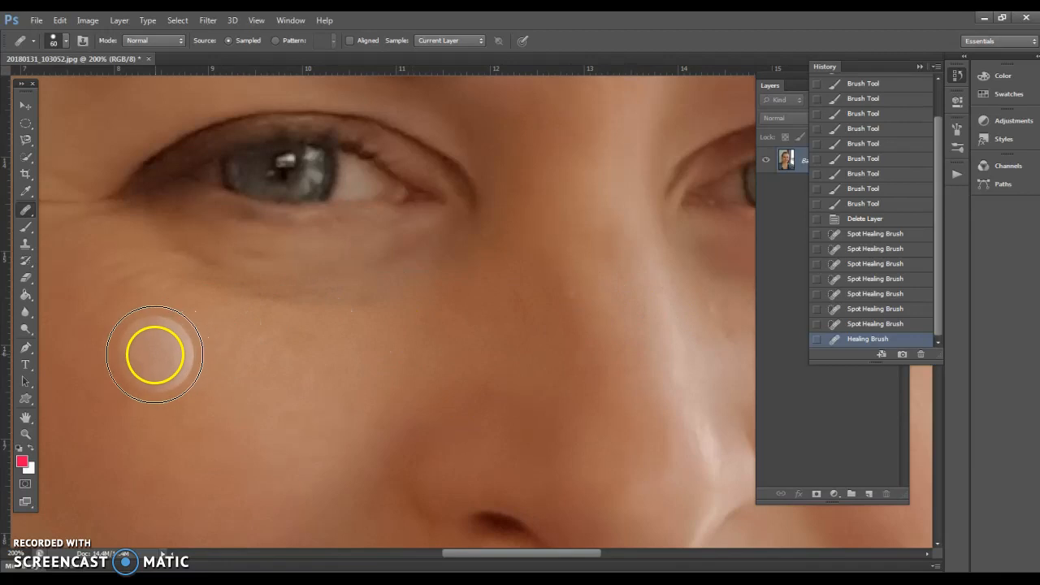
alt+click(211, 372)
click(159, 364)
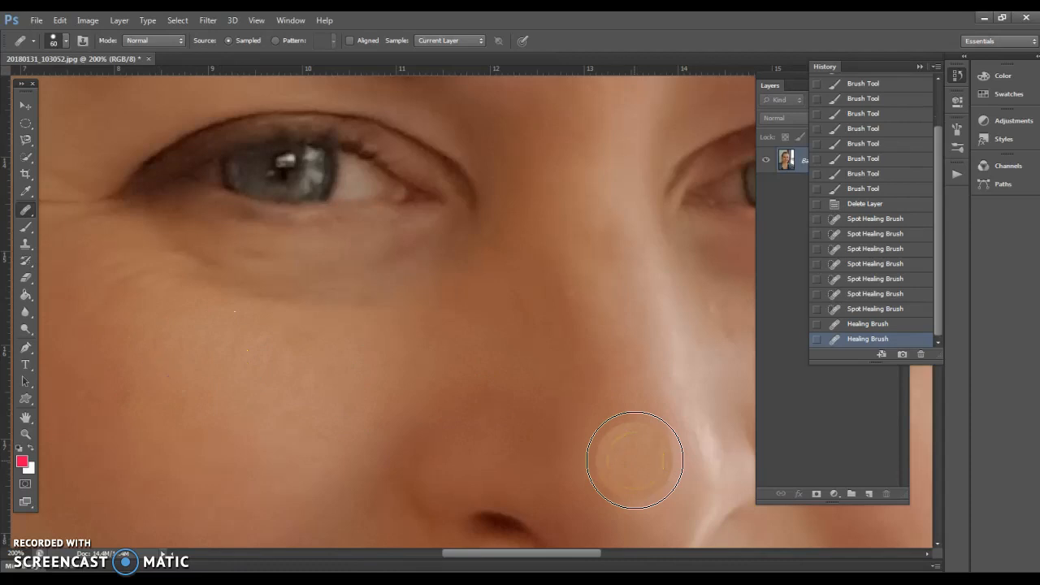
mouse_move(507, 439)
mouse_down()
mouse_move(513, 453)
mouse_move(488, 507)
mouse_up()
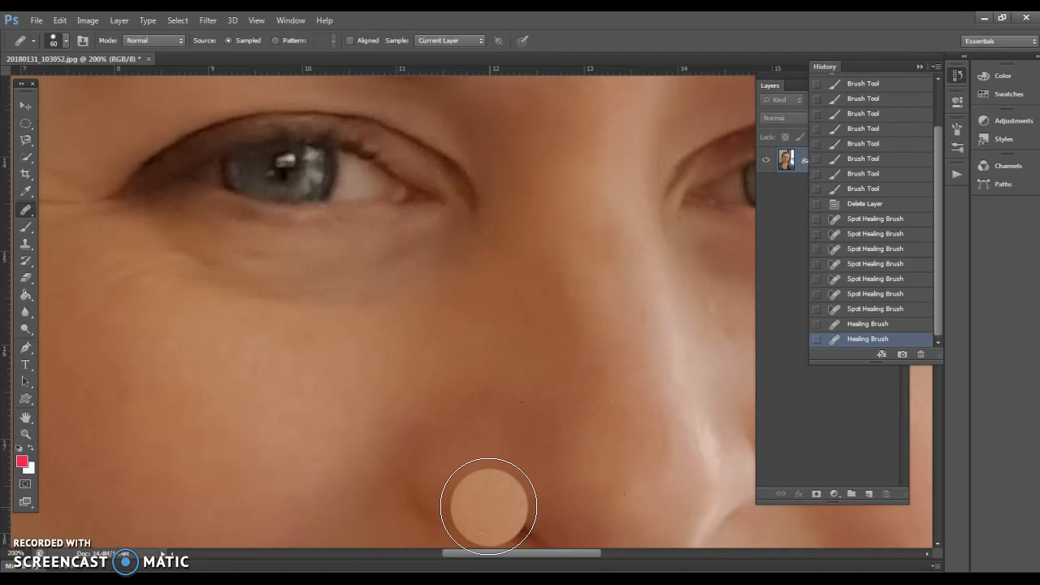
Activate the Patch Tool and outline the wrinkles below the outer corner of the eye nearest the window
drag(488, 552, 556, 555)
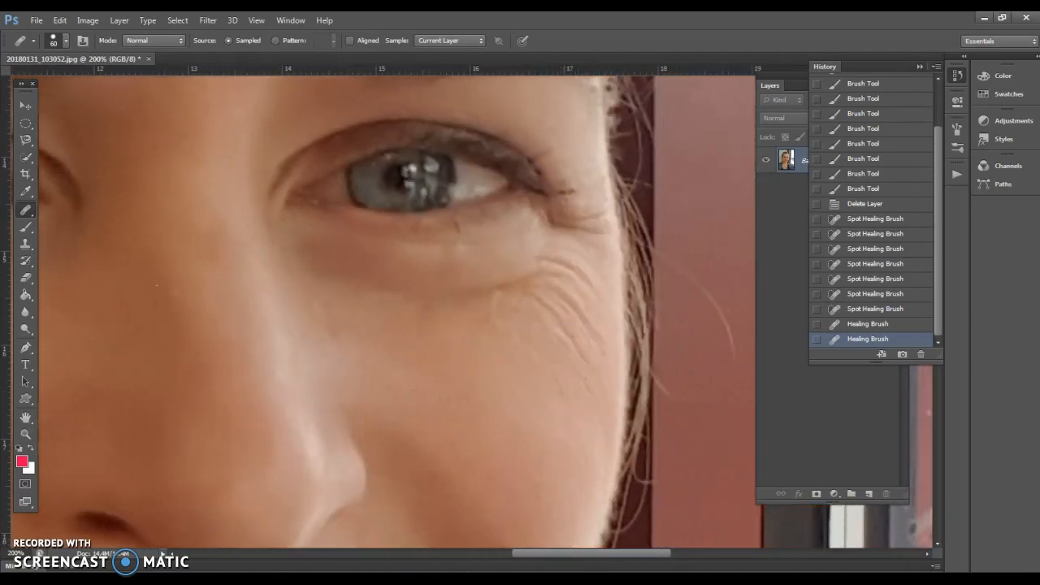
click(27, 213)
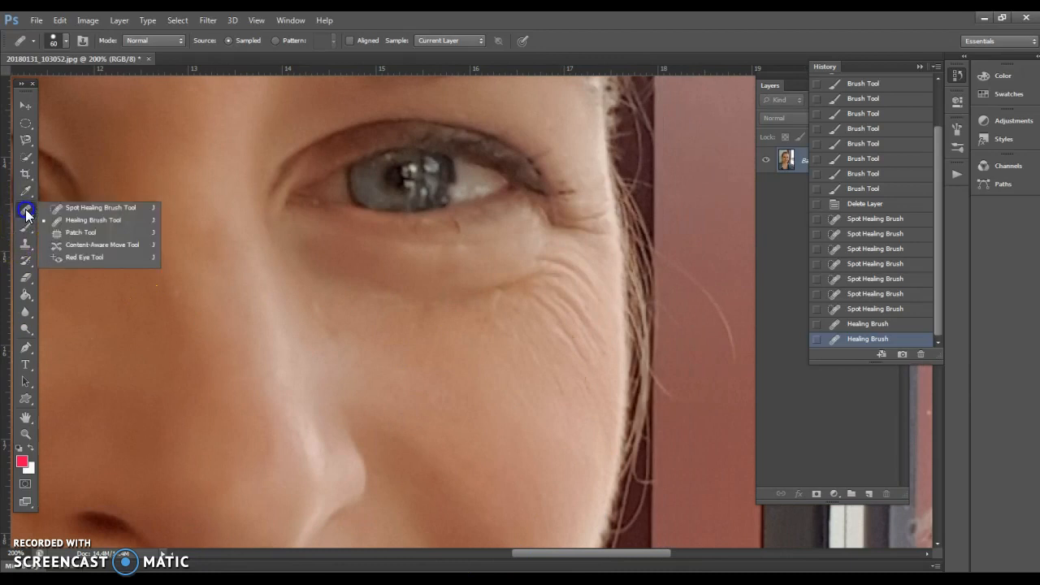
click(86, 233)
drag(594, 412, 605, 369)
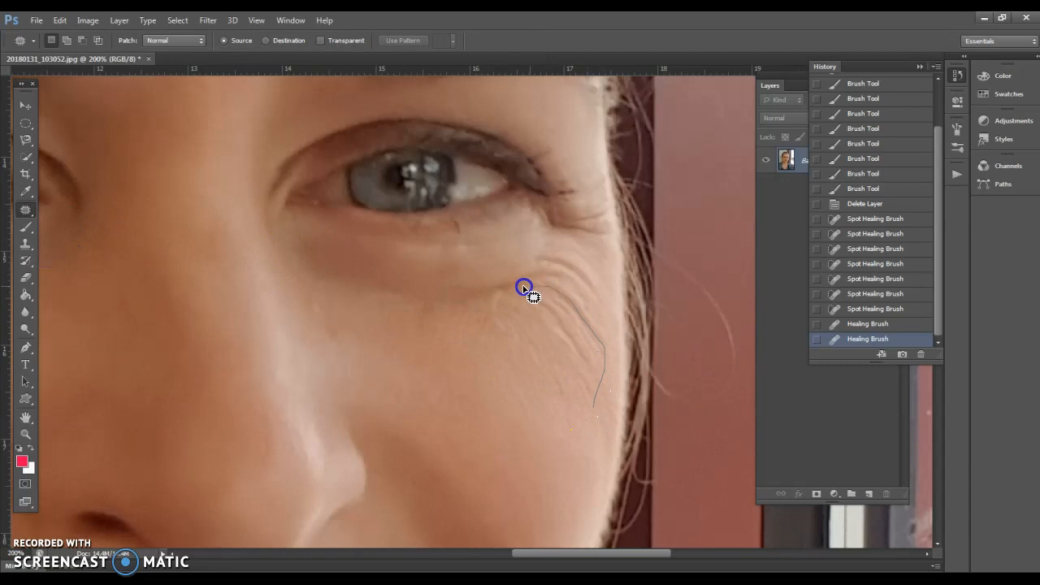
drag(598, 404, 597, 406)
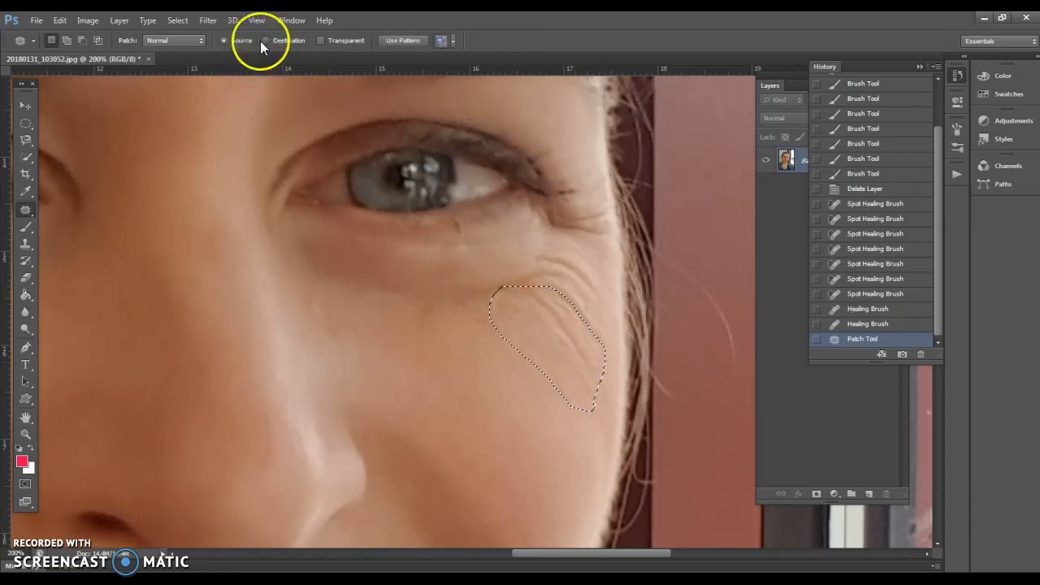
Try patching the outlined wrinkles with the smoother cheek skin just below them, and undo the patch
drag(569, 361, 525, 410)
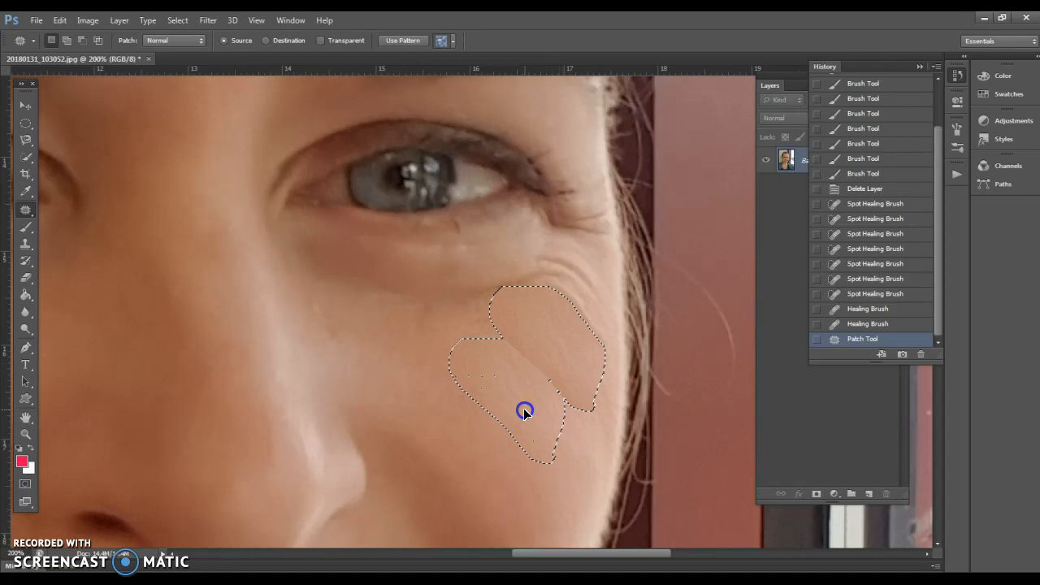
drag(524, 410, 525, 410)
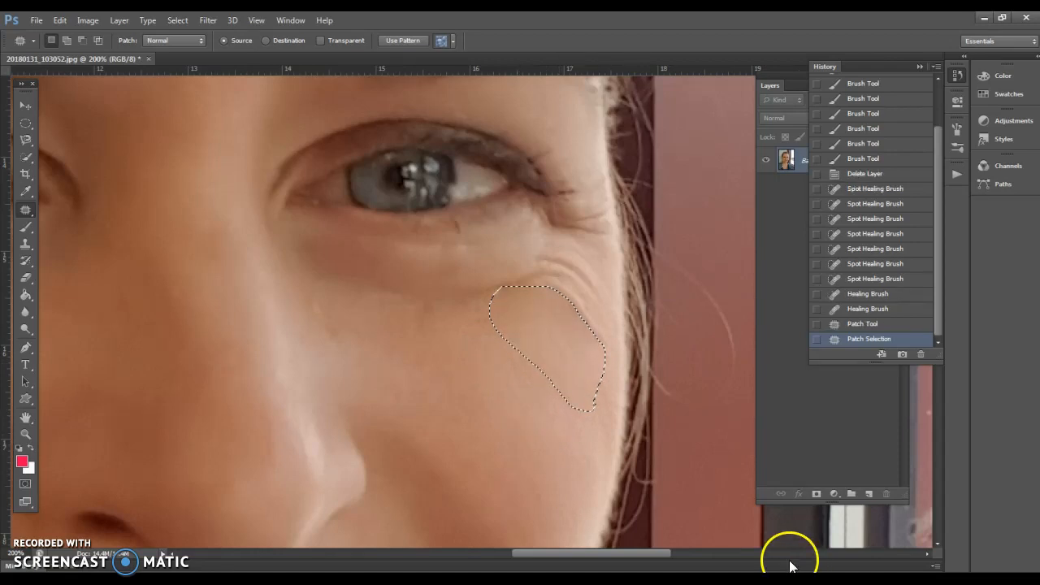
key(ctrl+z)
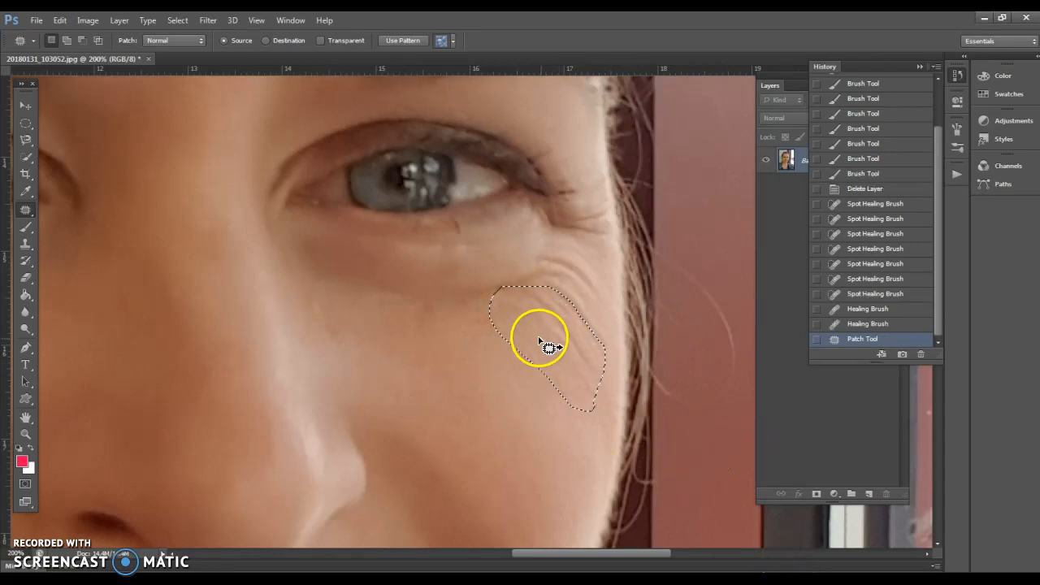
Patch the outlined wrinkles with smooth cheek skin, deselect, and compare the area with its state before patching
drag(549, 348, 512, 387)
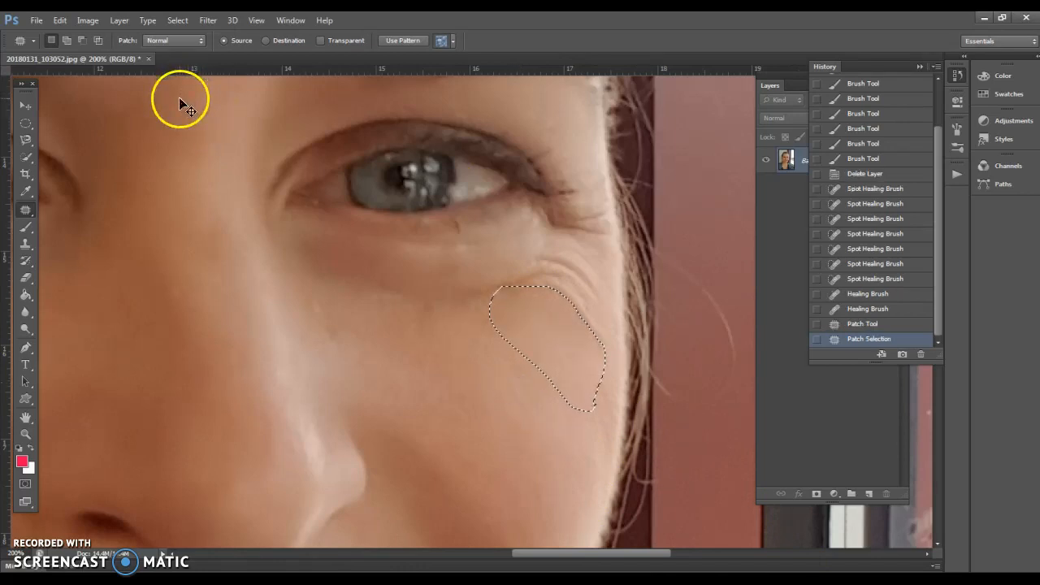
key(ctrl+d)
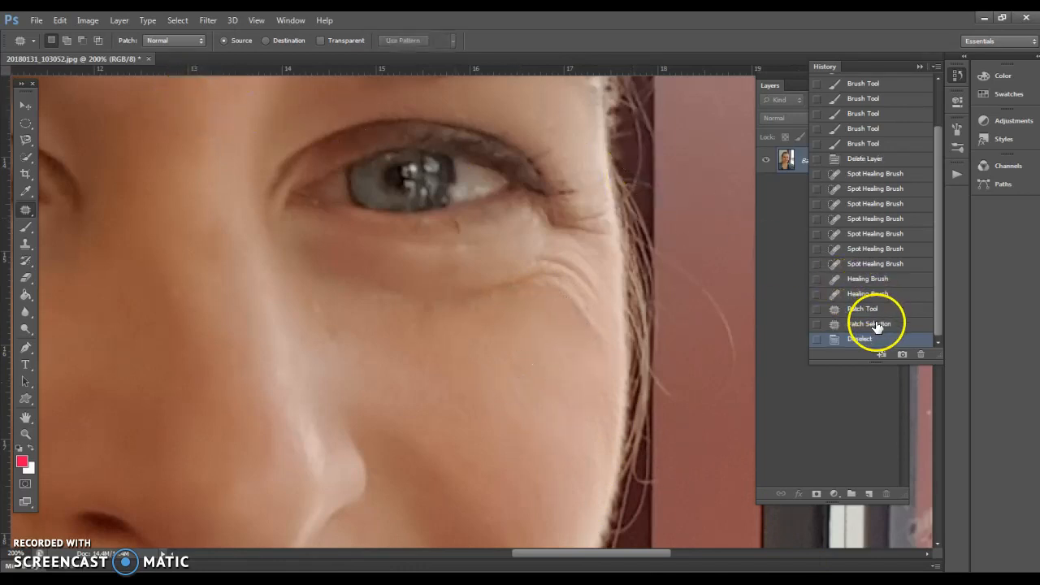
click(887, 297)
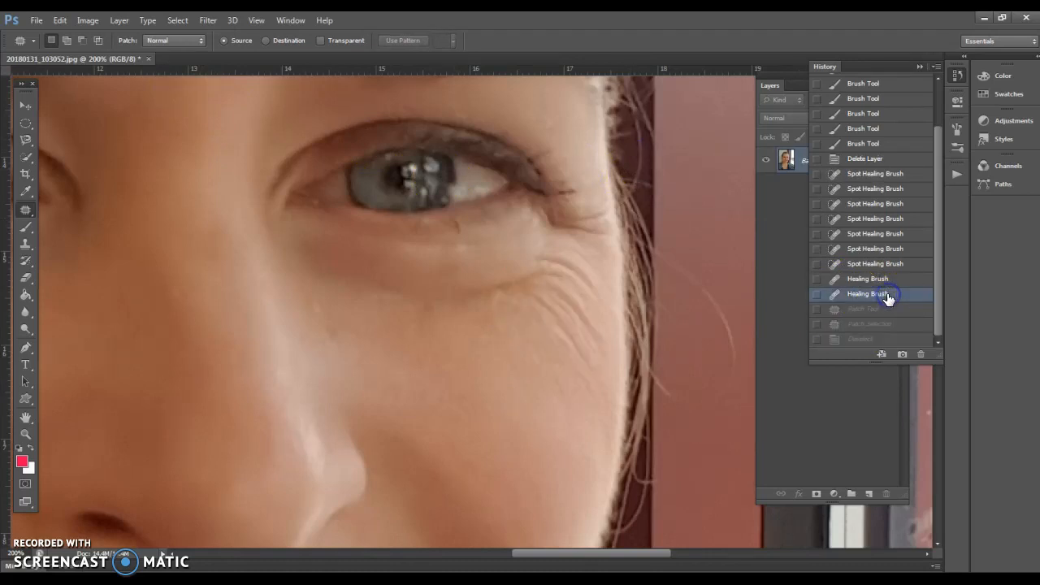
click(884, 340)
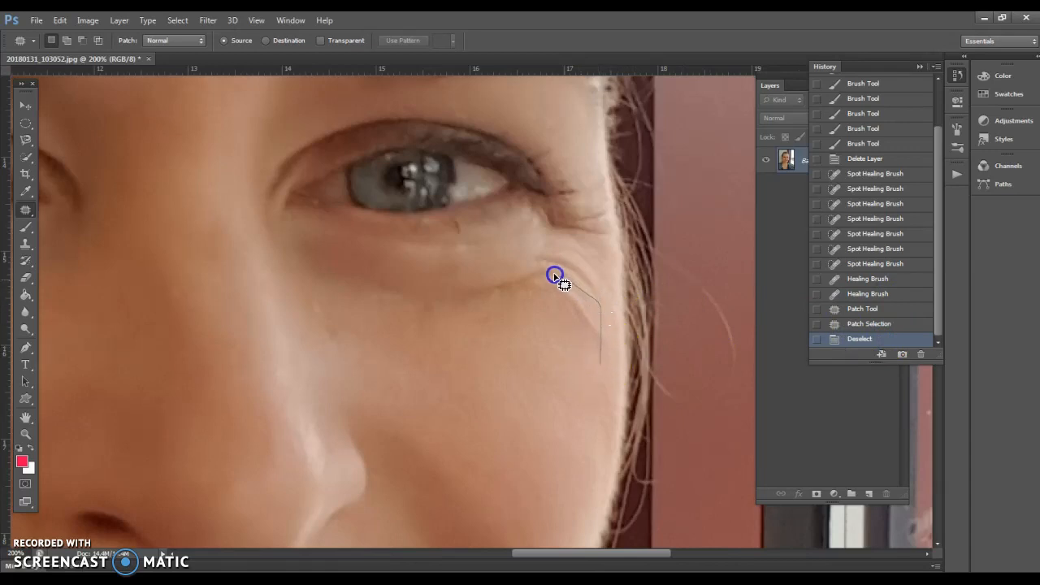
Outline the remaining creases near the outer eye corner, patch them with nearby cheek skin and deselect
mouse_move(596, 360)
mouse_down()
mouse_move(578, 318)
mouse_move(557, 356)
mouse_up()
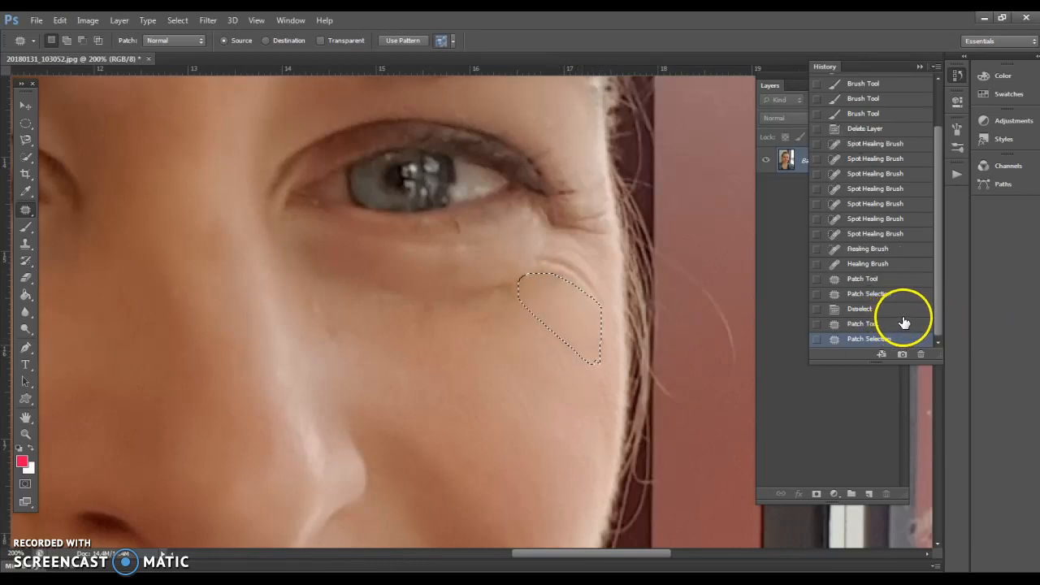
key(ctrl+d)
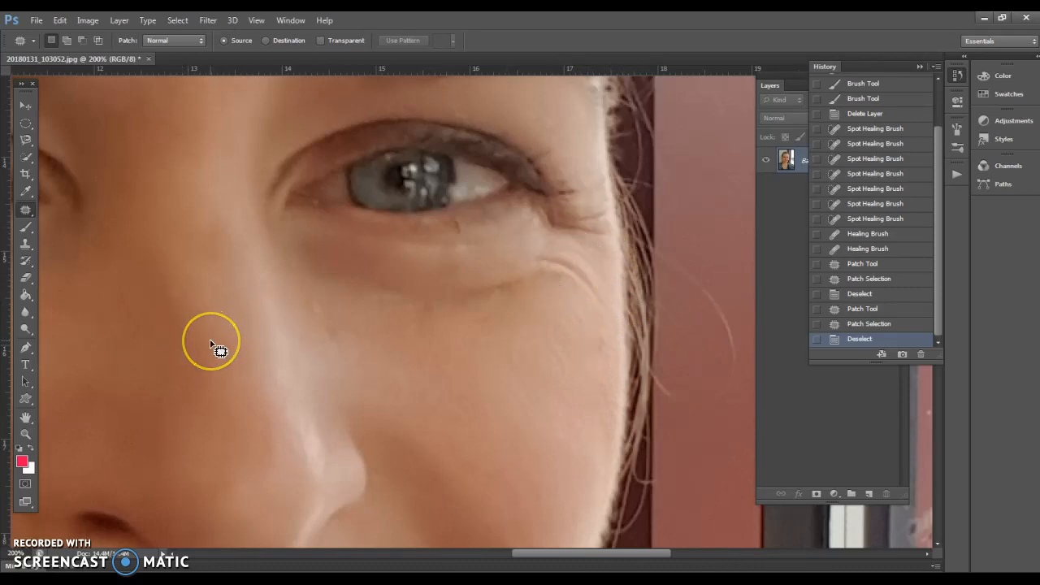
Examine the retouched face at 66.7%, 50% and 33.3% zoom, and collapse the edit history to reveal the layers
click(26, 435)
alt+click(420, 363)
alt+click(420, 362)
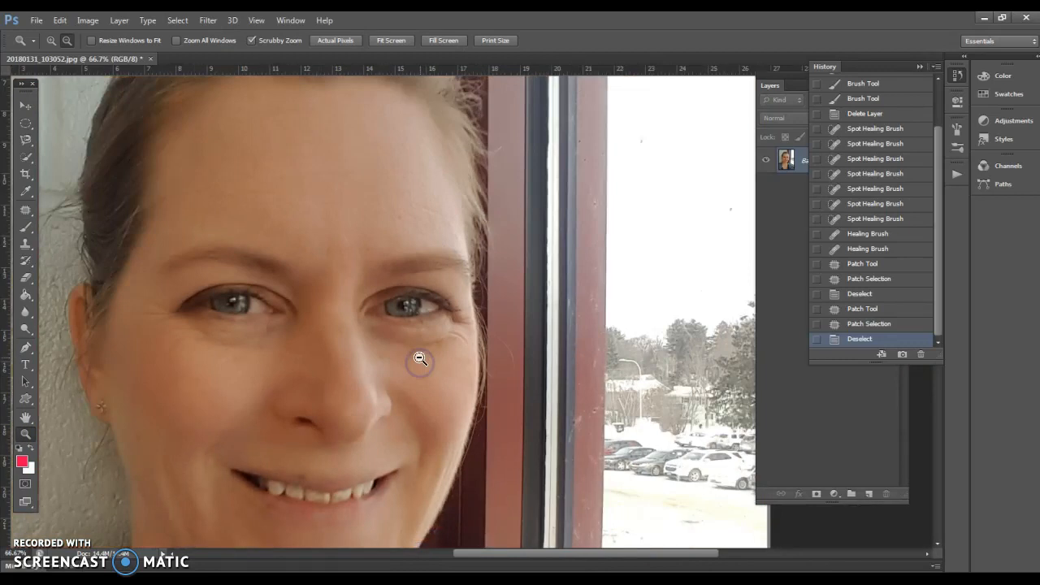
scroll(367, 460, down, 2)
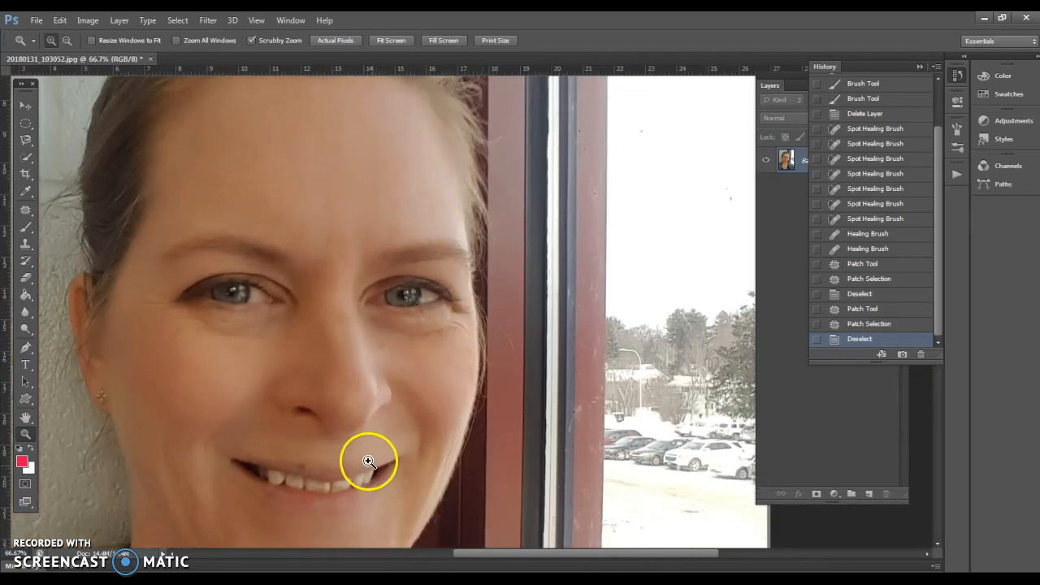
scroll(355, 450, up, 1)
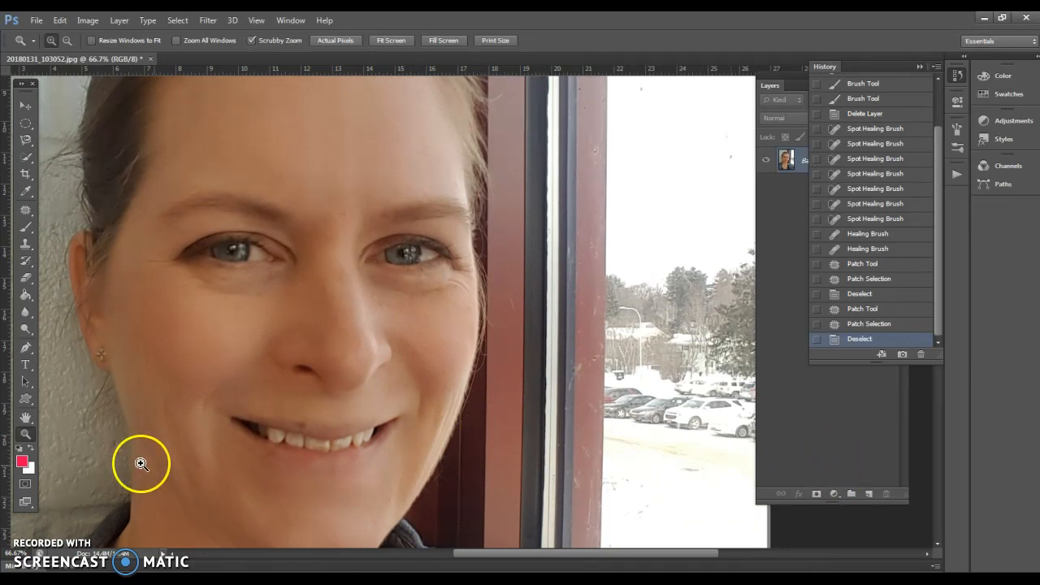
alt+click(326, 389)
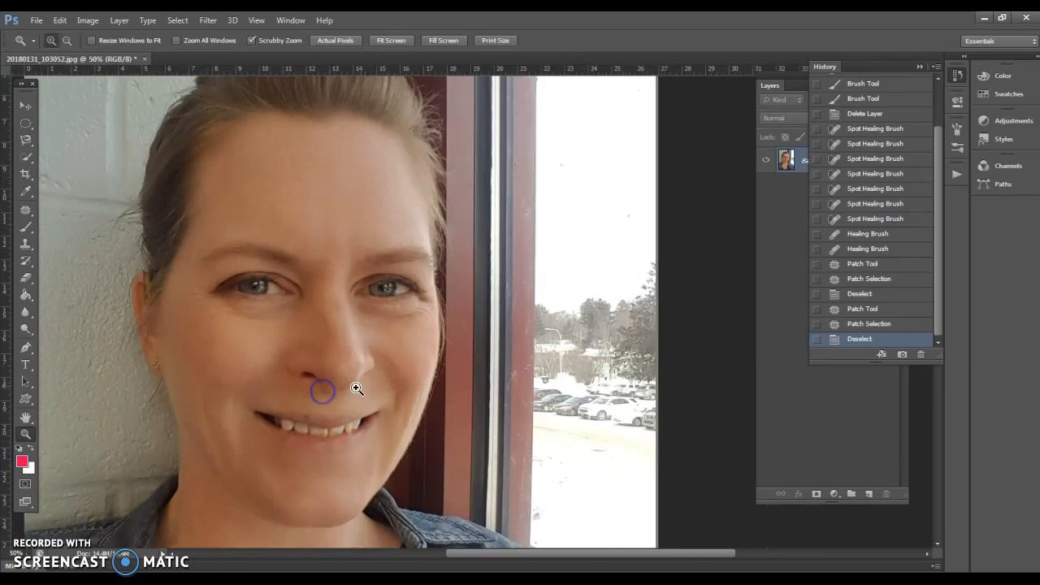
alt+click(317, 387)
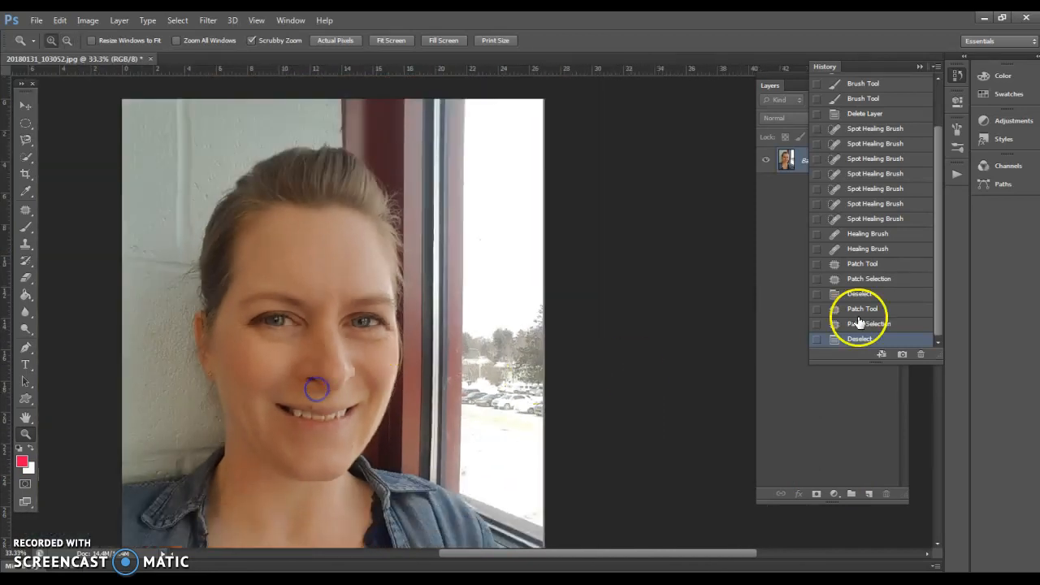
click(921, 67)
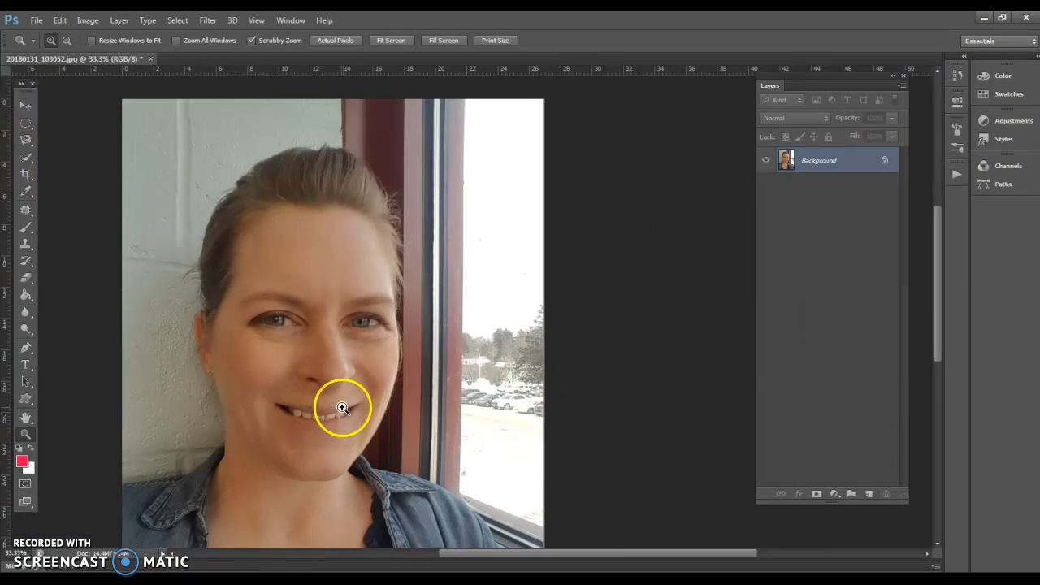
scroll(343, 418, down, 2)
drag(464, 566, 423, 558)
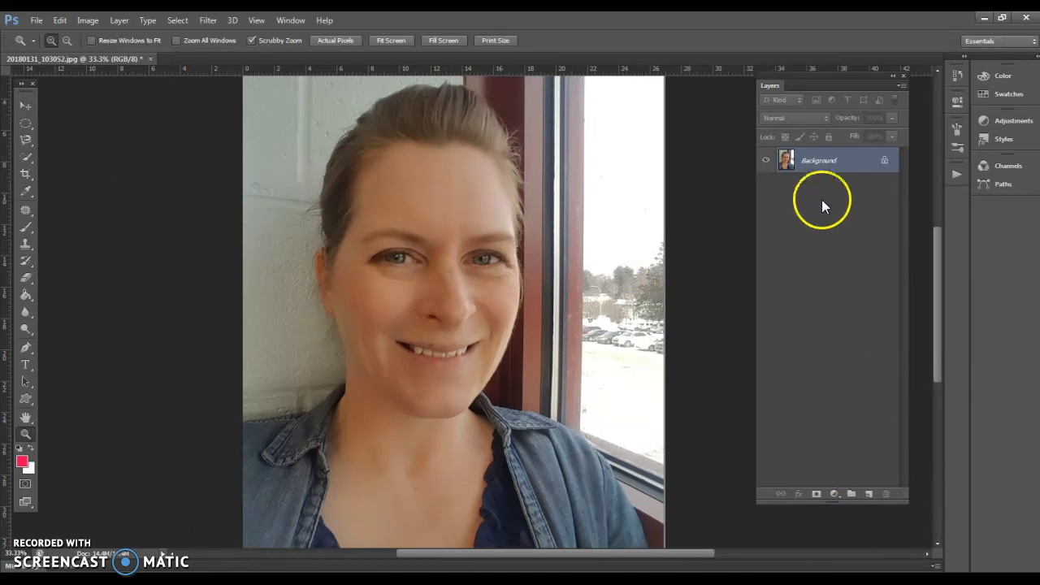
Add a blank layer above the Background and point out its empty thumbnail
click(869, 497)
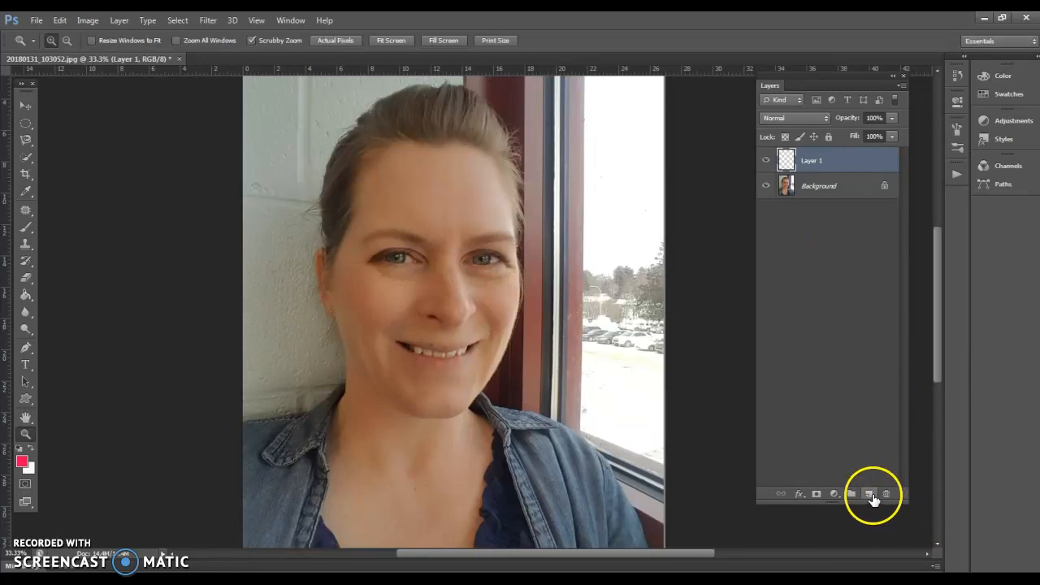
click(794, 171)
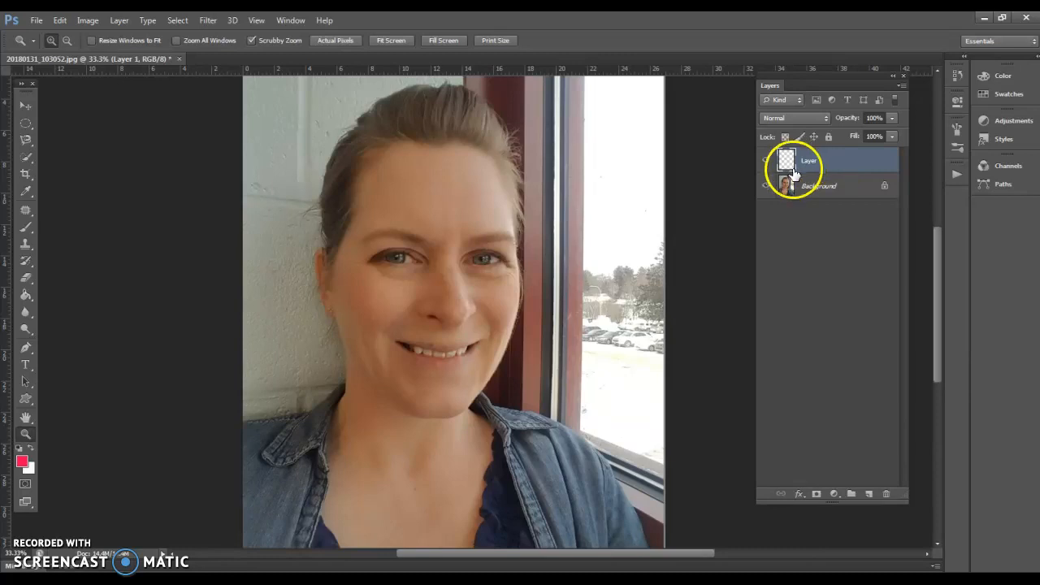
Sample foreground colours from the wall, window frame, eye and cheek with the Eyedropper, and delete the blank layer
click(25, 193)
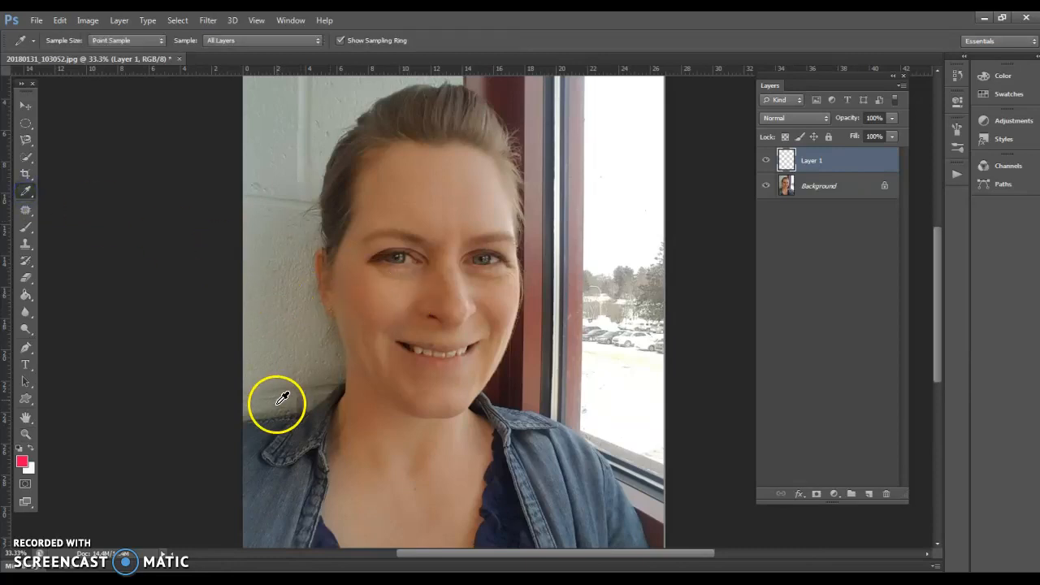
click(262, 431)
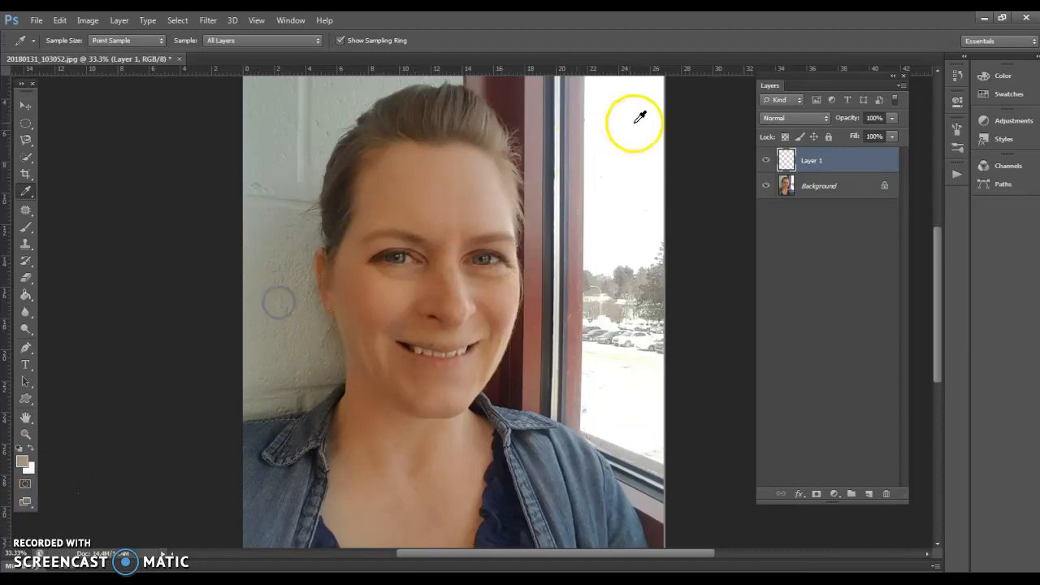
click(526, 86)
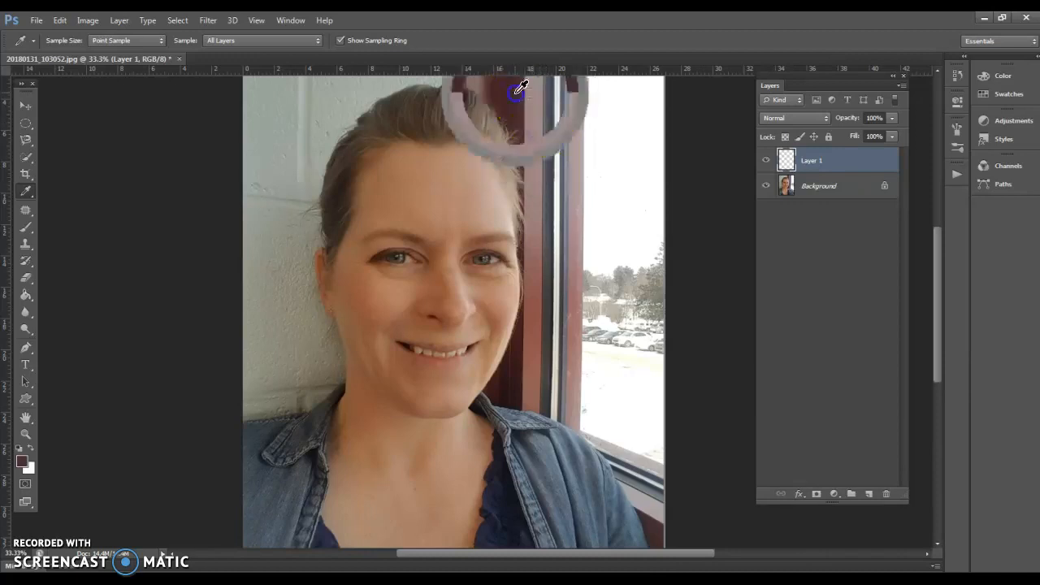
click(480, 257)
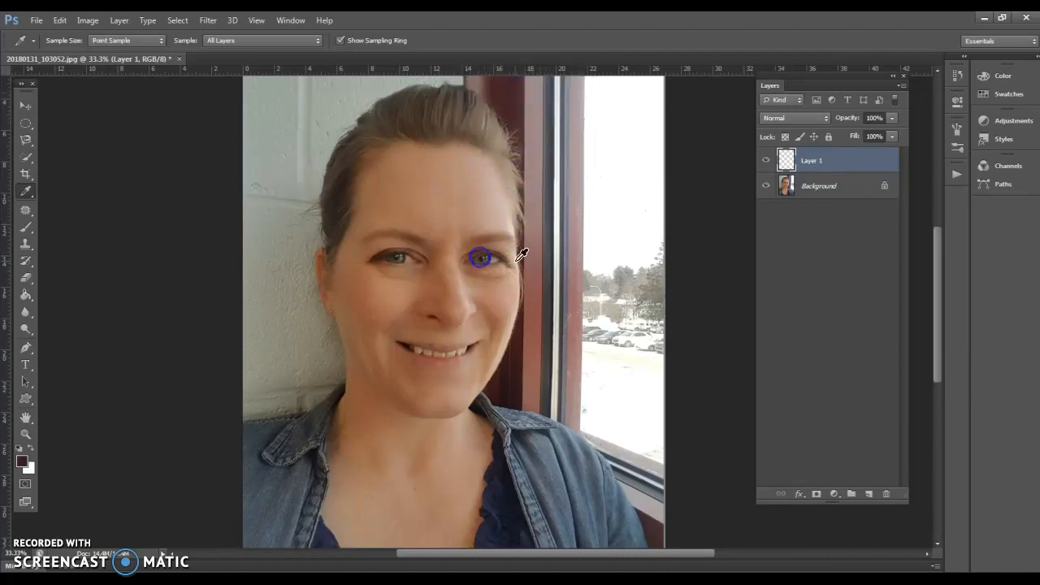
click(488, 355)
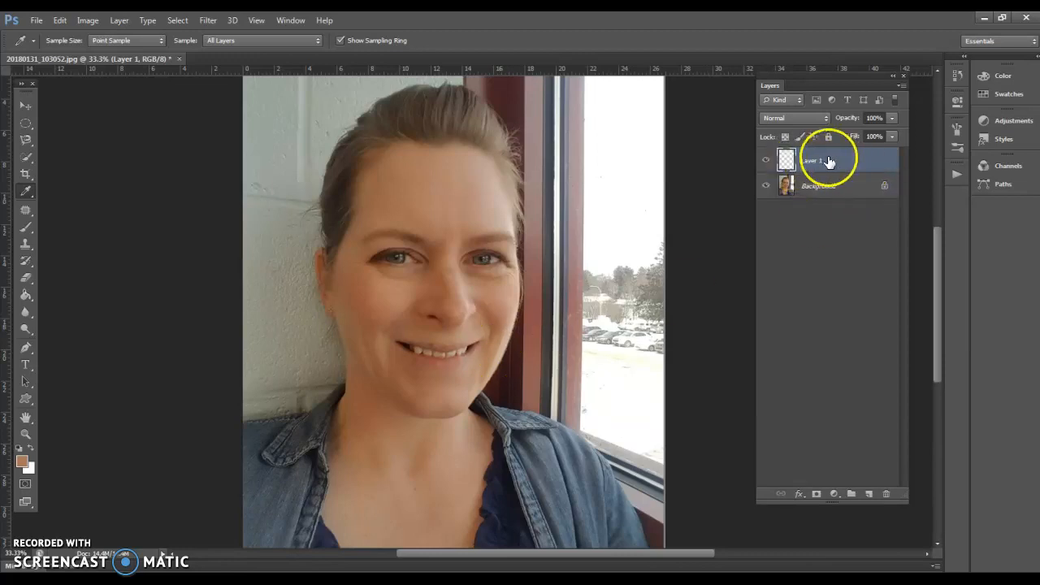
drag(813, 162, 886, 494)
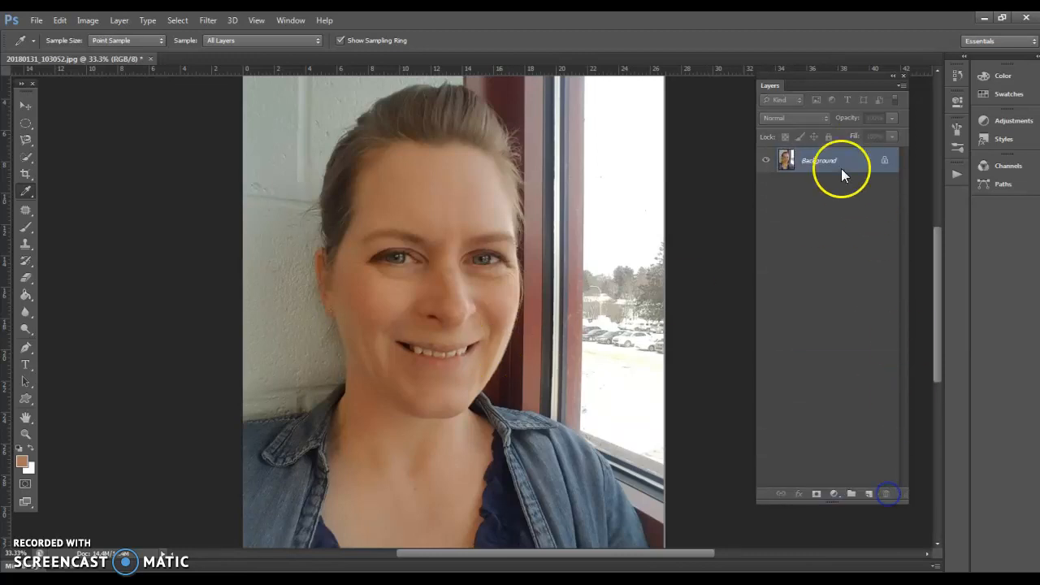
Set the foreground colour to #f50f40 and activate the Brush Tool with a 700 px brush
click(26, 464)
click(778, 144)
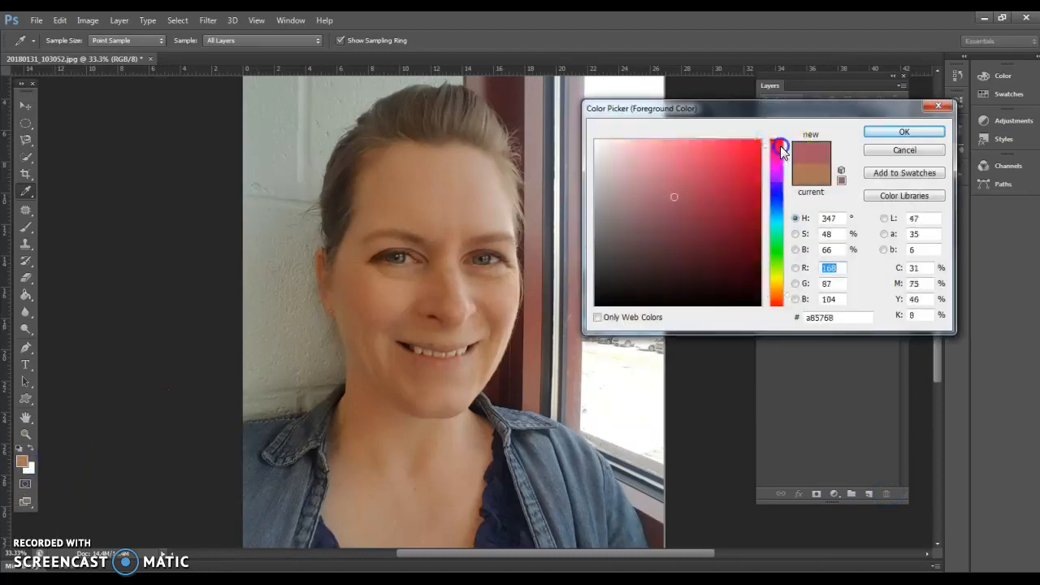
click(750, 146)
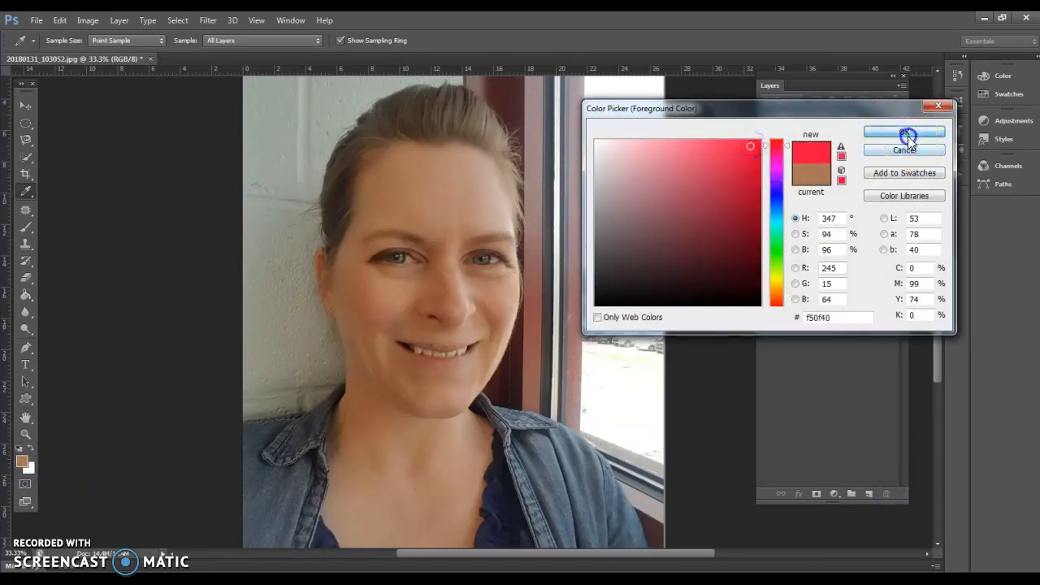
click(905, 133)
click(26, 229)
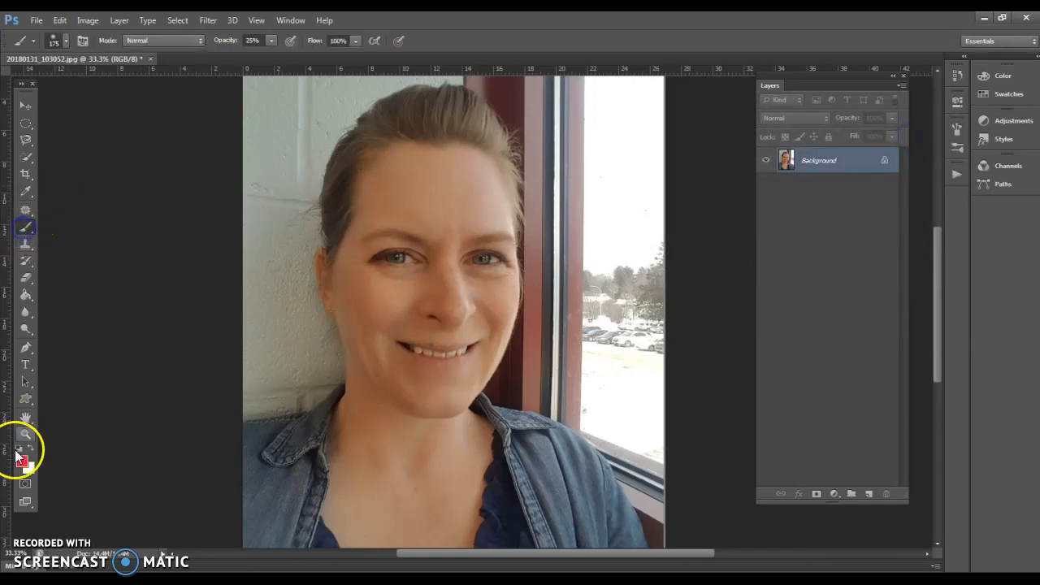
key(bracketright)
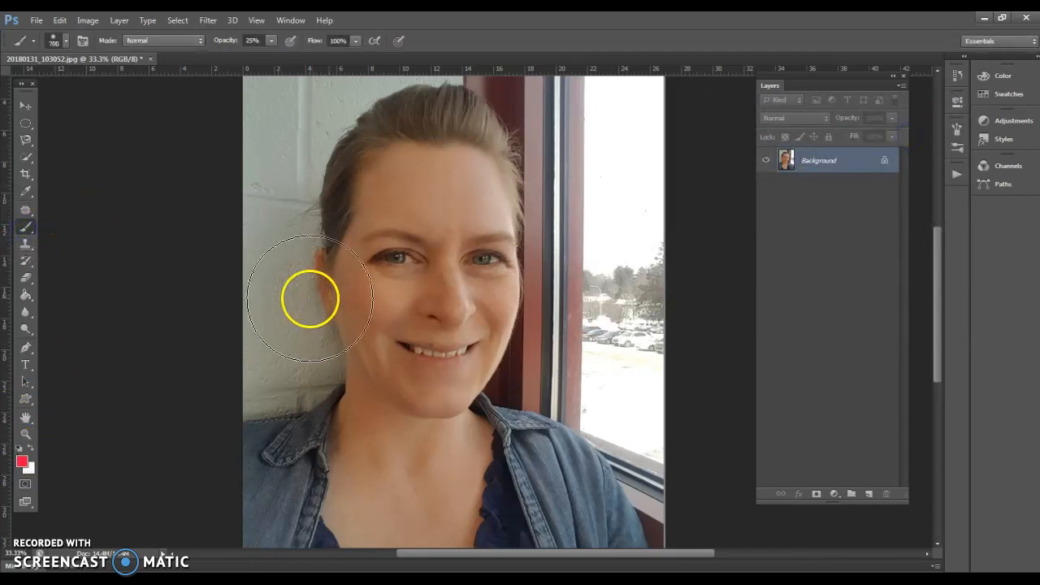
Undo a 25% opacity test stroke across the face and paint a red stroke at 100% opacity directly on the Background
mouse_move(252, 307)
mouse_down()
mouse_move(534, 253)
mouse_move(699, 244)
mouse_up()
key(ctrl+z)
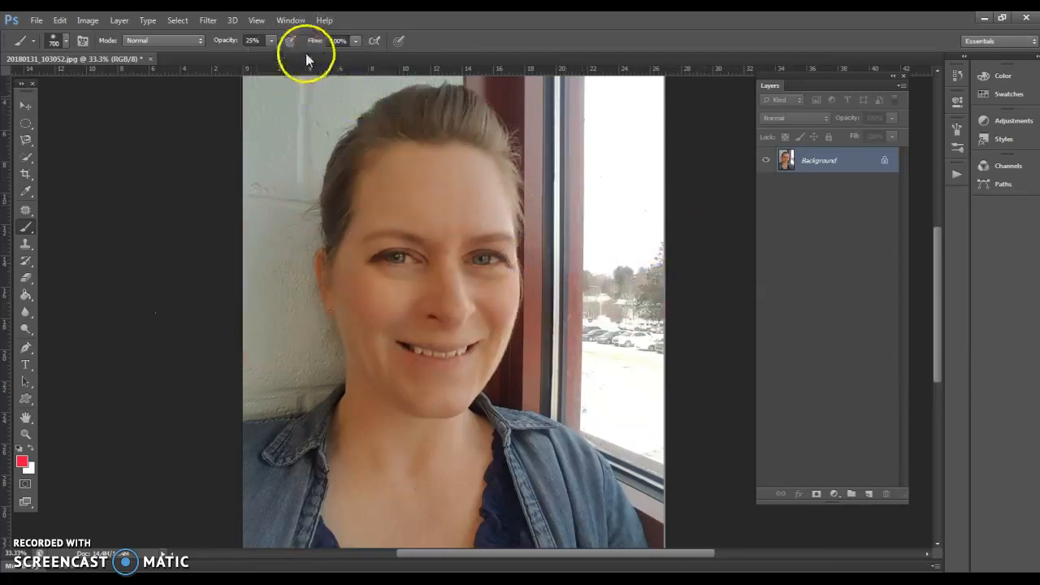
mouse_move(269, 252)
mouse_down()
mouse_move(414, 269)
mouse_move(674, 203)
mouse_move(700, 211)
mouse_up()
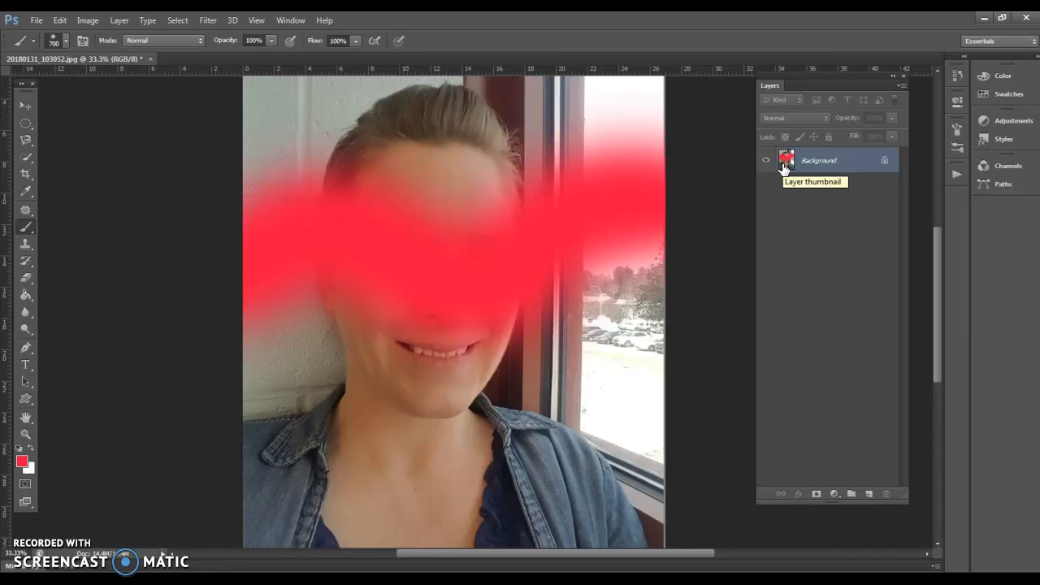
Activate the Eraser Tool at 250 px and erase a strip through the red paint, from the forehead down to the jacket
click(28, 279)
key(bracketright)
key(bracketright)
key(bracketright)
key(bracketright)
key(bracketright)
key(bracketright)
key(bracketright)
key(bracketright)
key(bracketright)
key(bracketright)
key(bracketright)
mouse_move(492, 195)
mouse_down()
mouse_move(522, 270)
mouse_move(515, 301)
mouse_move(533, 406)
mouse_up()
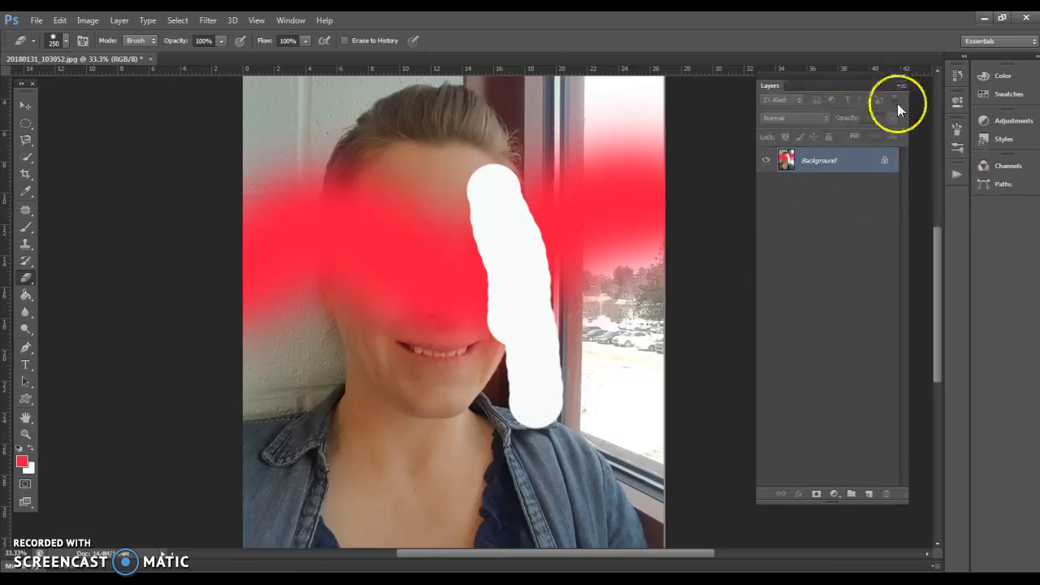
Revert the image through its history to the Delete Layer state, removing the red paint and the erased strip
click(957, 75)
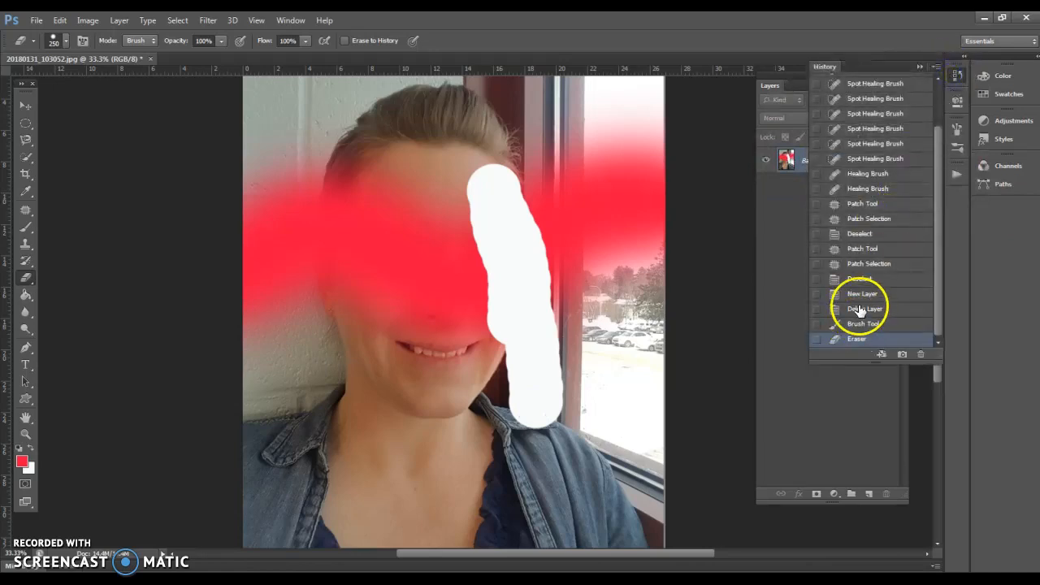
click(860, 310)
click(922, 70)
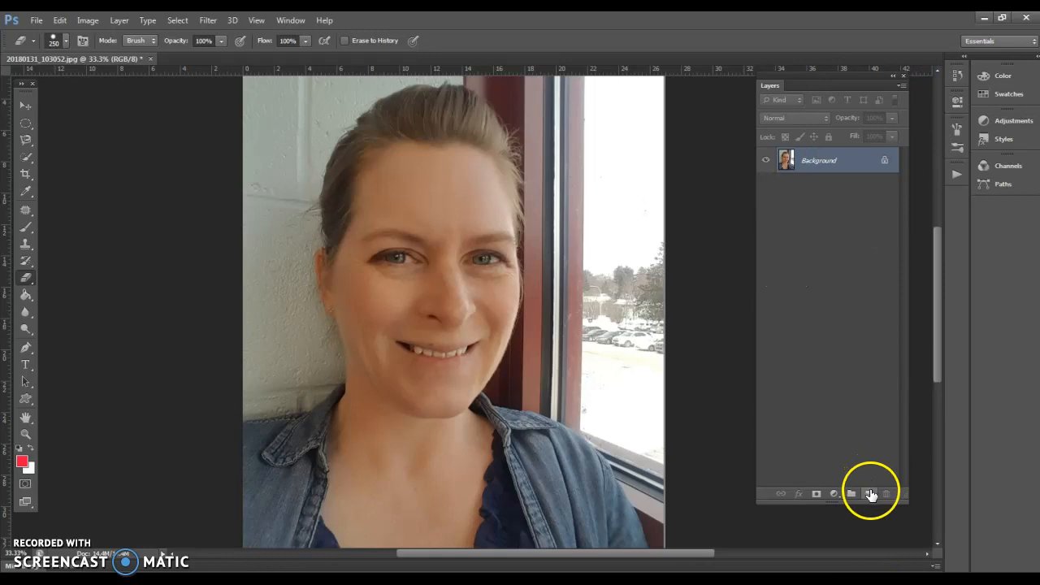
Create a new layer and paint a red stroke across the face on it with the 700 px brush at 100% opacity
click(870, 494)
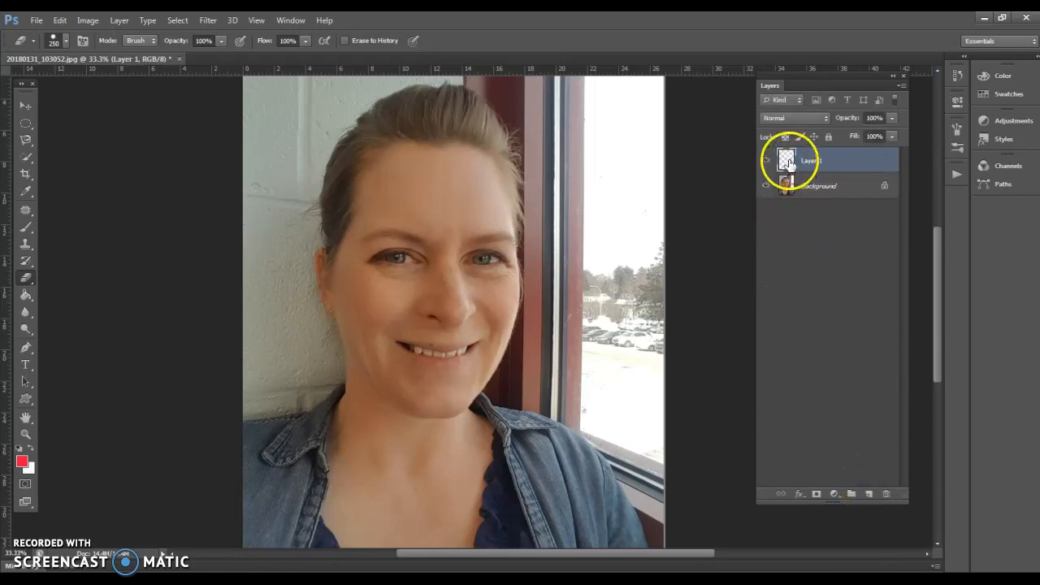
click(26, 227)
mouse_move(256, 280)
mouse_down()
mouse_move(324, 237)
mouse_move(449, 267)
mouse_move(640, 219)
mouse_move(691, 244)
mouse_up()
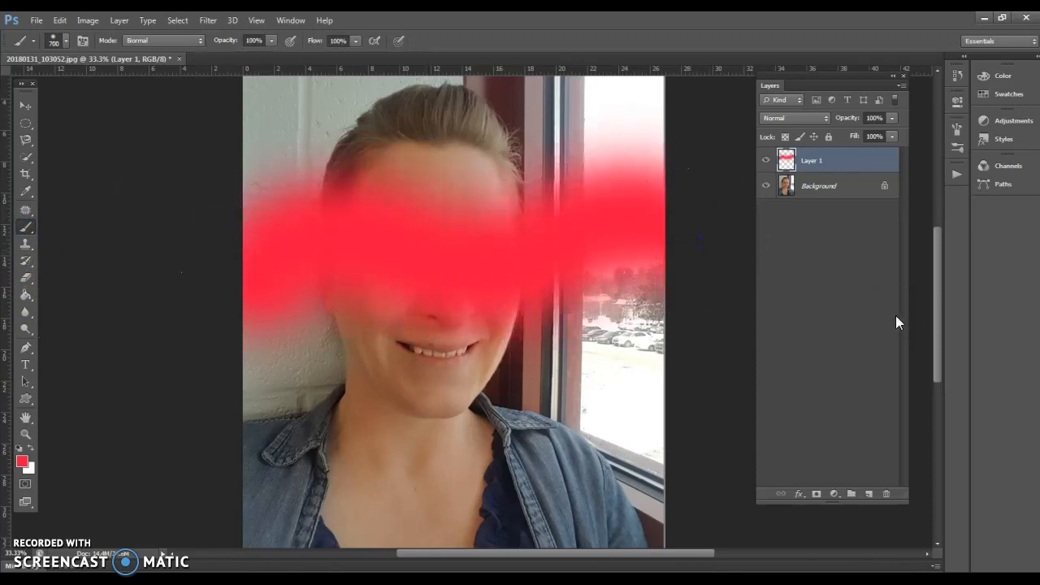
Hide and show the red paint layer, and try out moving it and varying its opacity
click(767, 162)
click(767, 163)
click(23, 110)
mouse_move(452, 260)
mouse_down()
mouse_move(457, 198)
mouse_move(460, 297)
mouse_move(446, 260)
mouse_up()
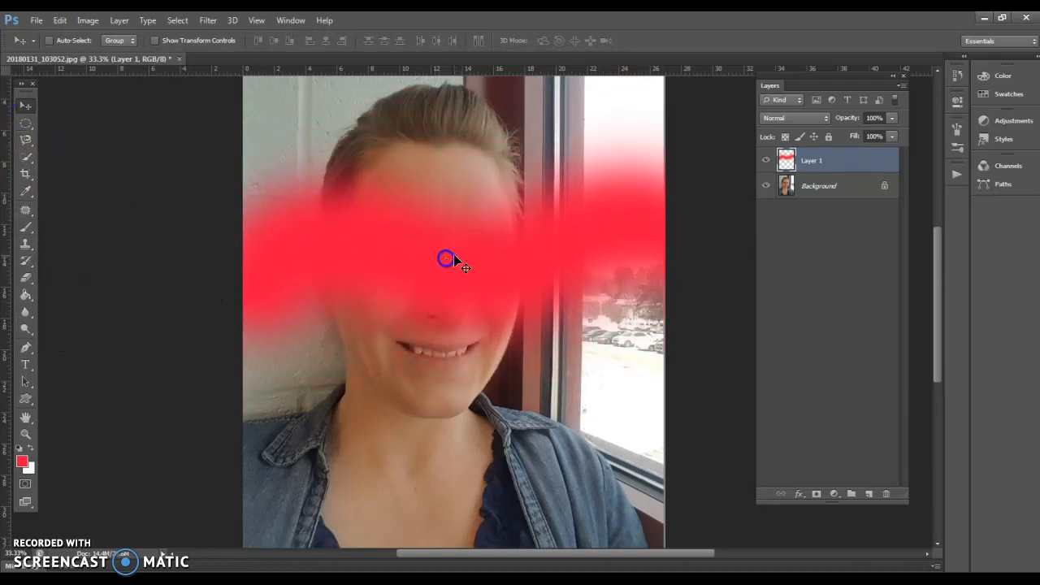
drag(839, 137, 919, 139)
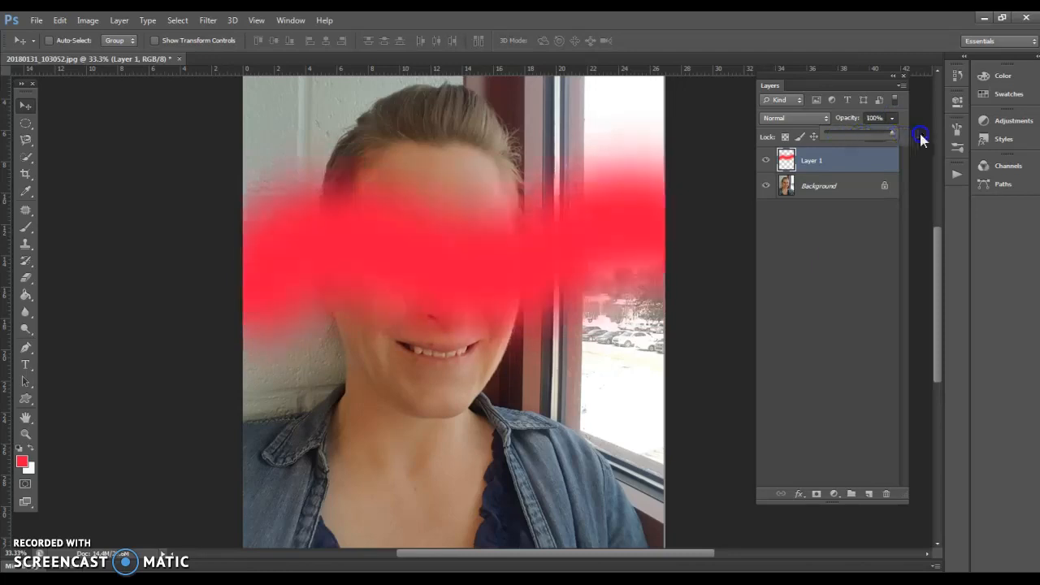
Erase two strips through the red stroke on Layer 1 with the 250 px Eraser, and delete that layer
click(28, 279)
drag(522, 186, 560, 346)
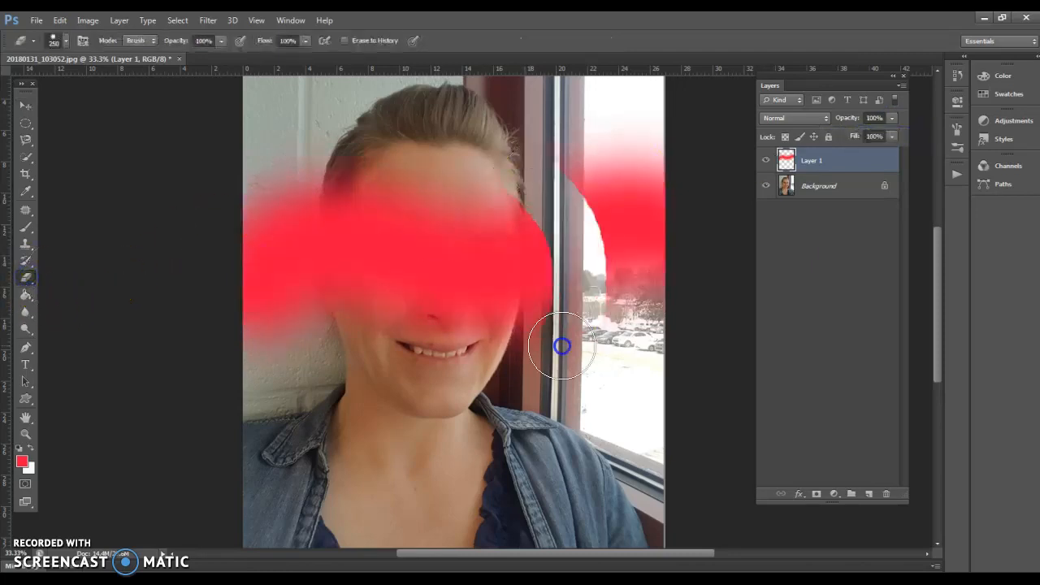
mouse_move(337, 186)
mouse_down()
mouse_move(405, 296)
mouse_move(402, 361)
mouse_up()
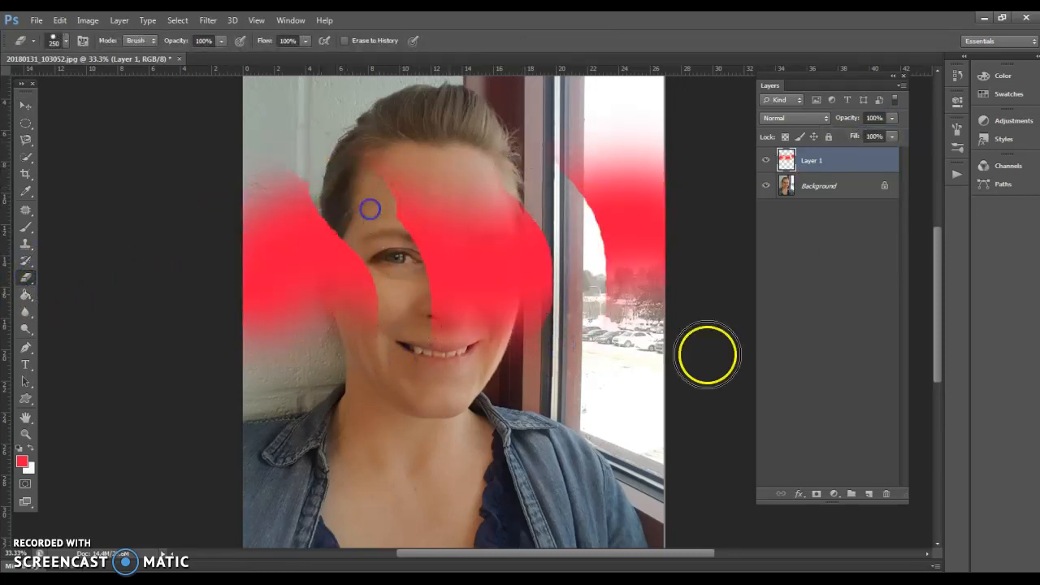
click(781, 161)
click(814, 160)
mouse_move(821, 162)
mouse_down()
mouse_move(867, 302)
mouse_move(890, 494)
mouse_up()
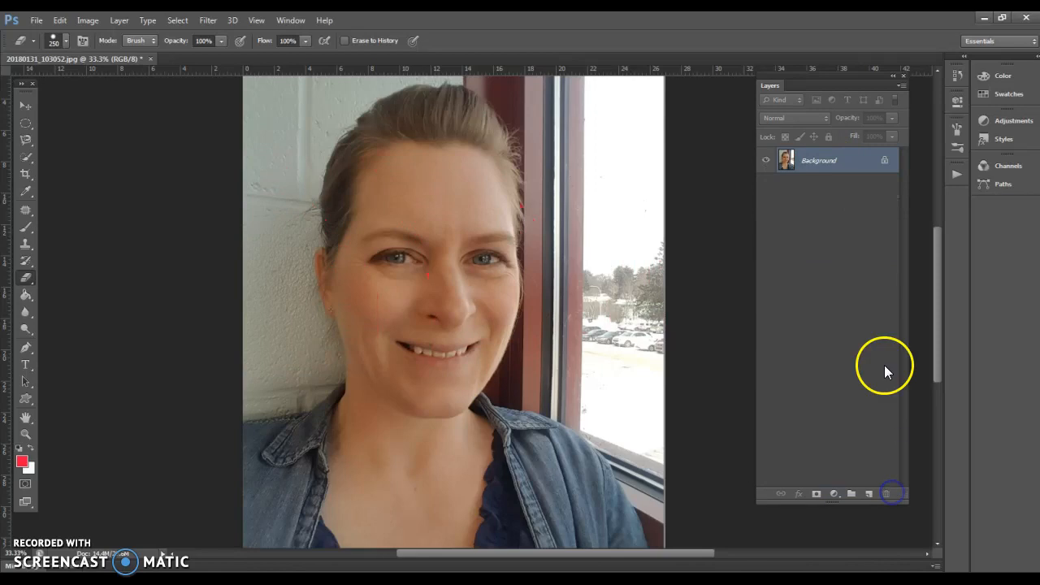
Create a new blank layer above the Background and sample a skin tone from the cheek with the Eyedropper
click(869, 494)
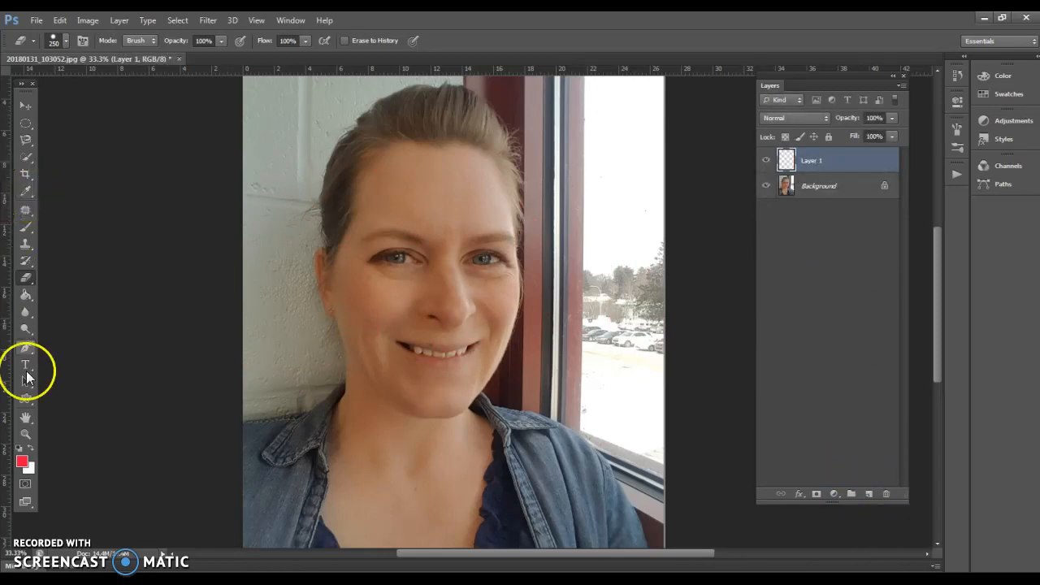
click(25, 435)
click(470, 231)
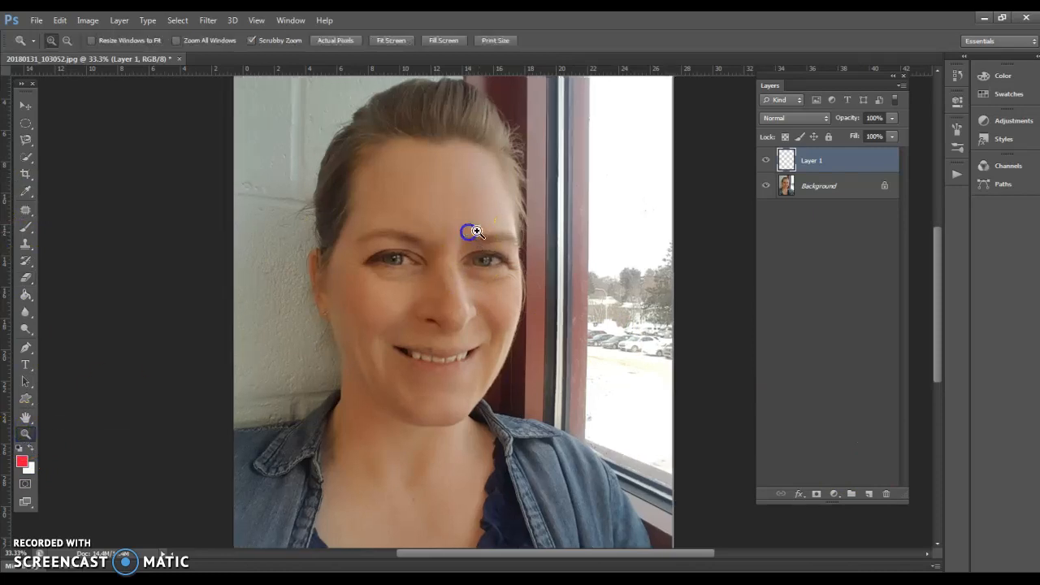
click(488, 233)
click(497, 234)
alt+click(525, 256)
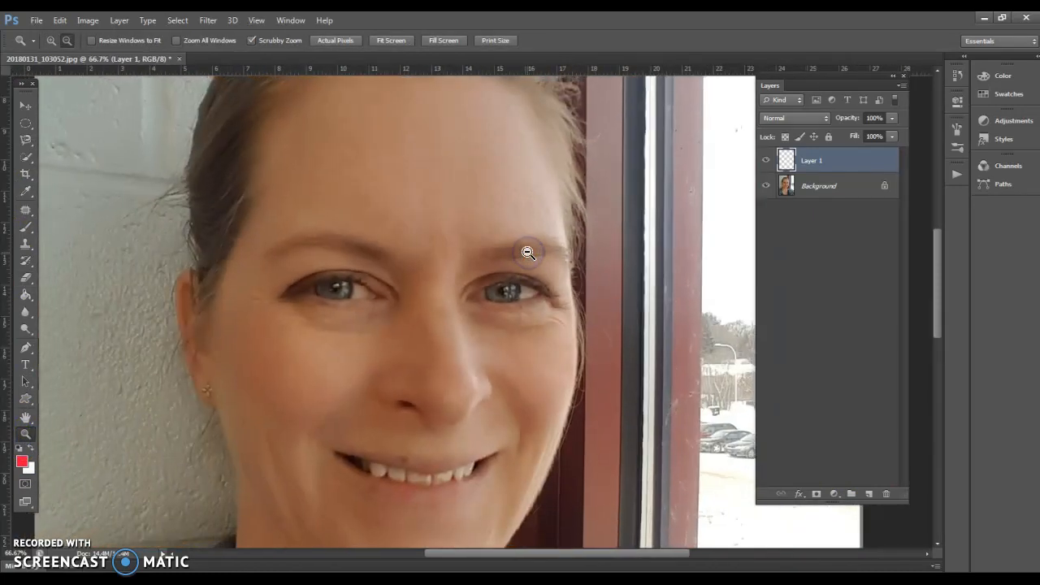
alt+click(528, 253)
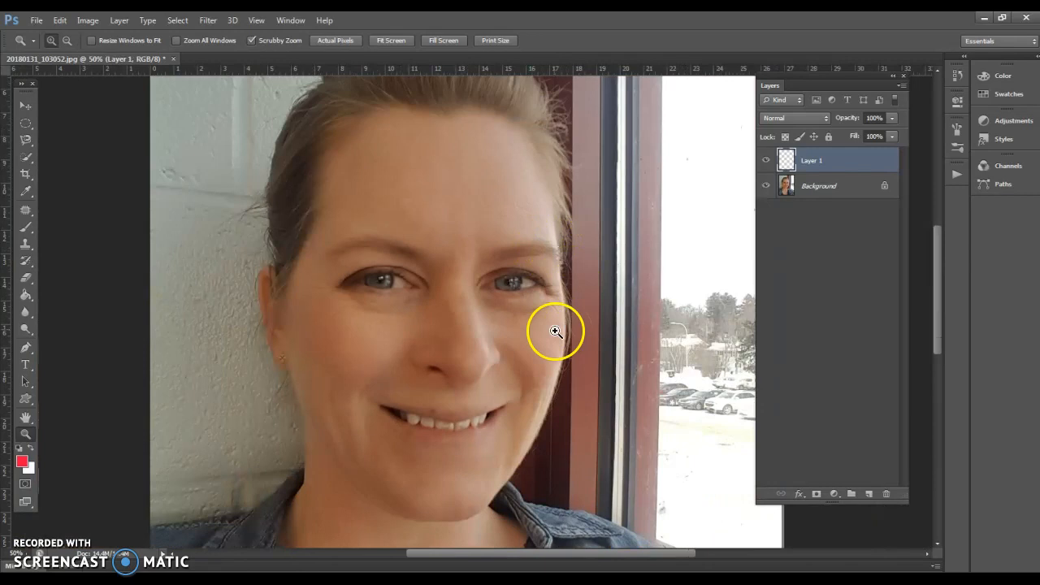
drag(523, 317, 535, 314)
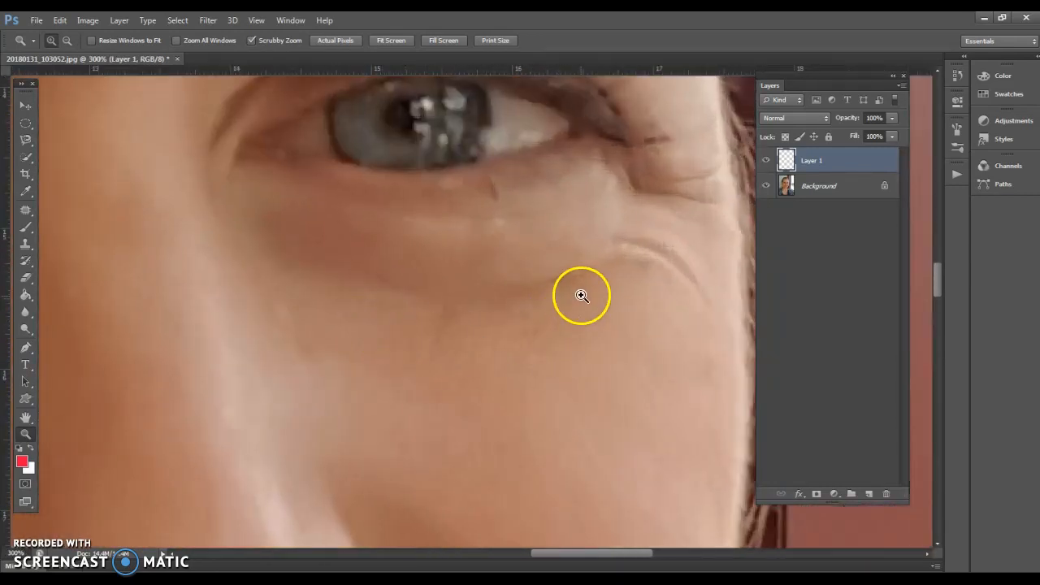
click(26, 192)
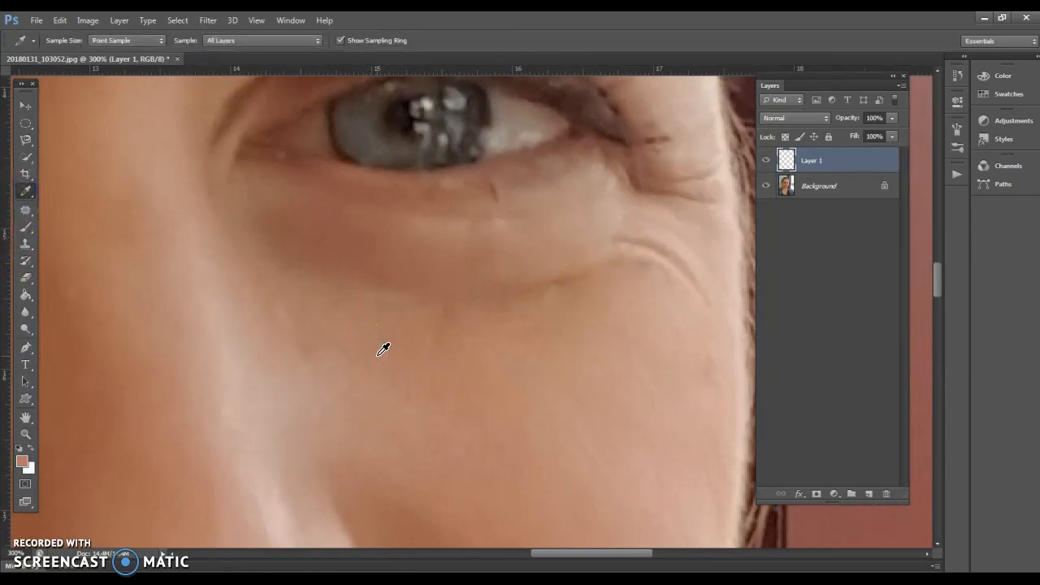
Activate the Brush Tool with 17% opacity and a soft edge, undoing any test dab
click(24, 227)
click(270, 41)
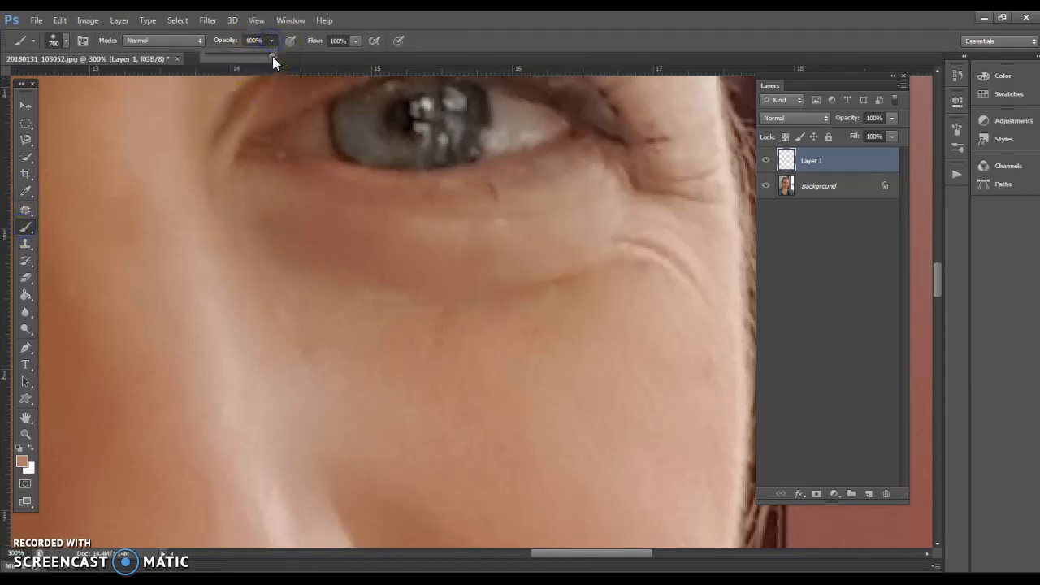
drag(217, 61, 215, 61)
click(65, 41)
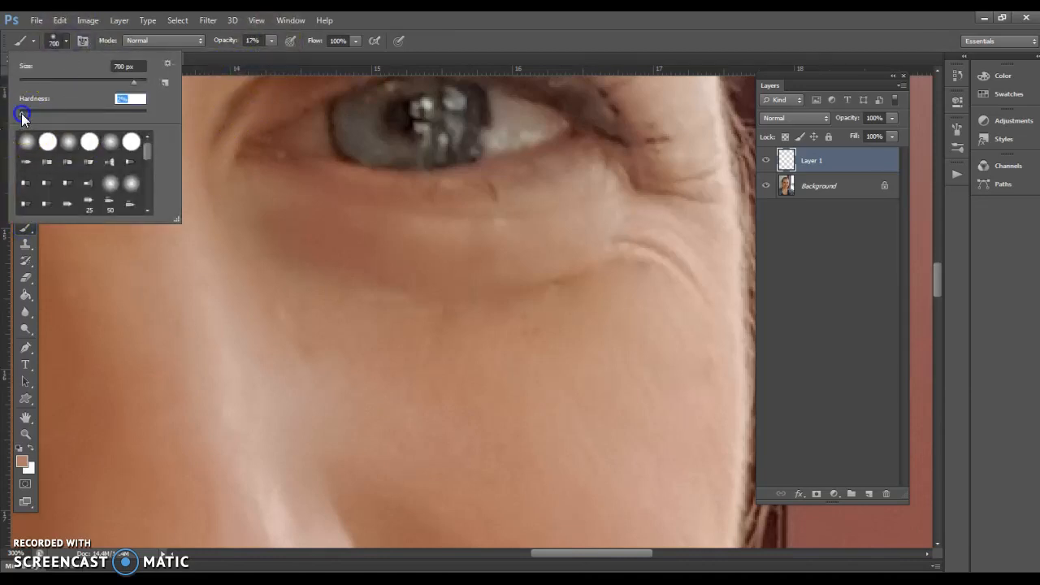
click(387, 343)
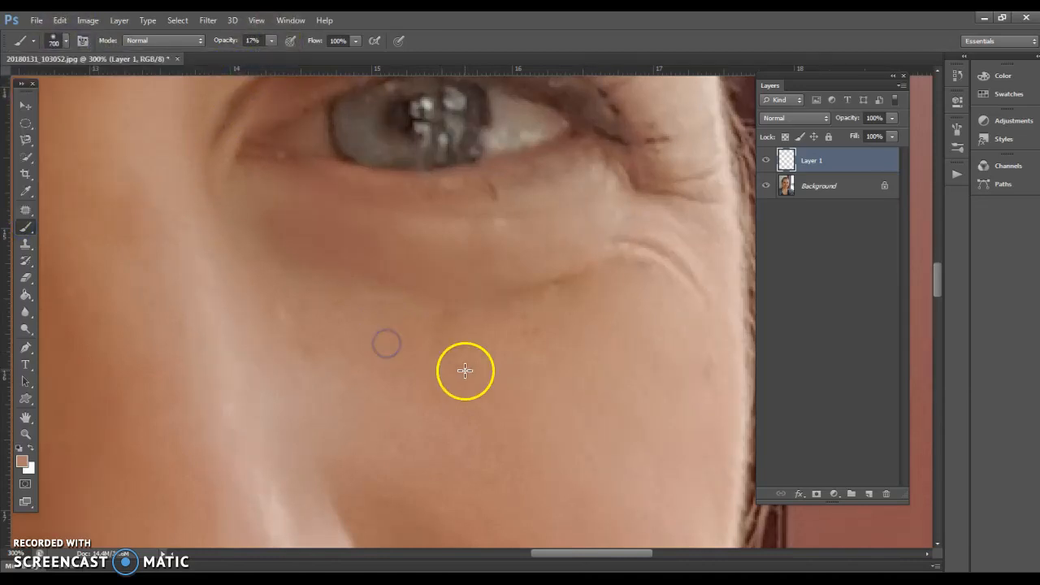
key(ctrl+z)
Reduce the brush size to 125 px
key(bracketleft)
key(bracketleft)
key(bracketleft)
key(bracketleft)
key(bracketleft)
key(bracketleft)
key(bracketleft)
key(bracketleft)
key(bracketleft)
key(bracketleft)
key(bracketleft)
key(bracketleft)
key(bracketleft)
key(bracketright)
key(bracketright)
key(bracketright)
key(bracketright)
key(bracketright)
key(bracketright)
key(bracketright)
key(bracketleft)
key(bracketleft)
Brush the sampled skin tone on Layer 1 over the shadow under the window-side eye and across the cheek down to the nose
mouse_move(439, 356)
mouse_down()
mouse_move(563, 355)
mouse_move(608, 335)
mouse_up()
mouse_move(506, 356)
mouse_down()
mouse_move(608, 318)
mouse_move(655, 272)
mouse_up()
mouse_move(479, 376)
mouse_down()
mouse_move(509, 383)
mouse_move(655, 347)
mouse_up()
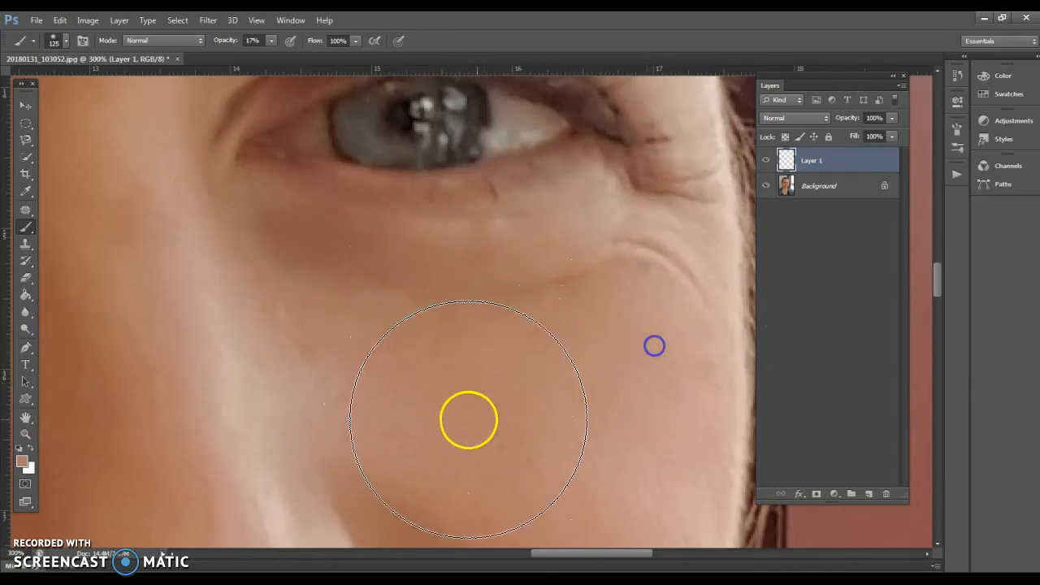
drag(515, 483, 615, 399)
drag(469, 379, 653, 393)
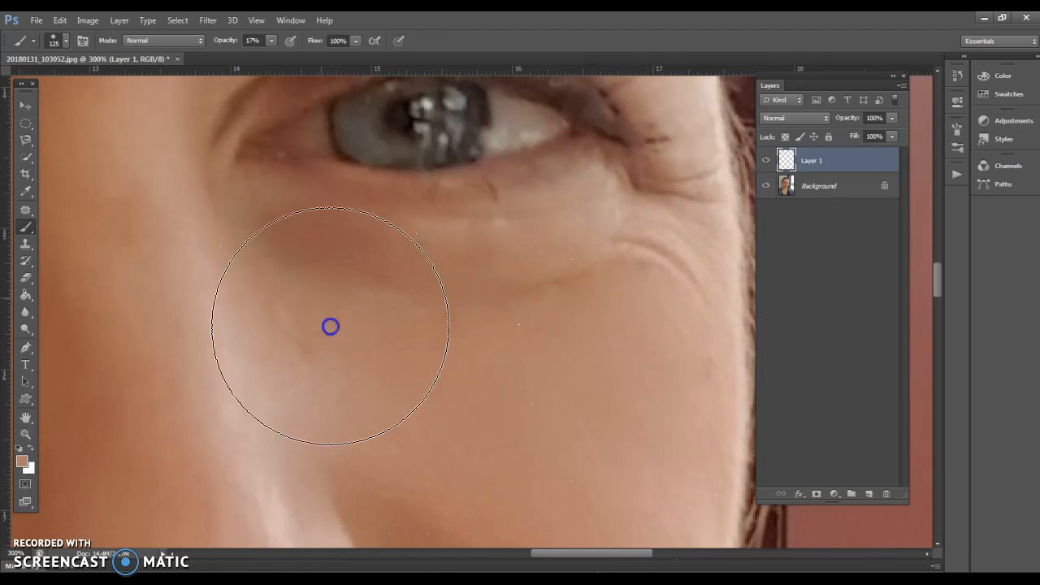
mouse_move(311, 290)
mouse_down()
mouse_move(363, 303)
mouse_move(513, 298)
mouse_up()
mouse_move(285, 262)
mouse_down()
mouse_move(304, 281)
mouse_move(479, 303)
mouse_up()
drag(541, 323, 623, 265)
mouse_move(533, 354)
mouse_down()
mouse_move(618, 318)
mouse_move(639, 291)
mouse_up()
drag(520, 505, 579, 492)
scroll(589, 457, down, 2)
drag(466, 363, 606, 410)
mouse_move(451, 262)
mouse_down()
mouse_move(558, 256)
mouse_move(653, 190)
mouse_up()
mouse_move(614, 417)
mouse_down()
mouse_move(629, 415)
mouse_move(327, 399)
mouse_up()
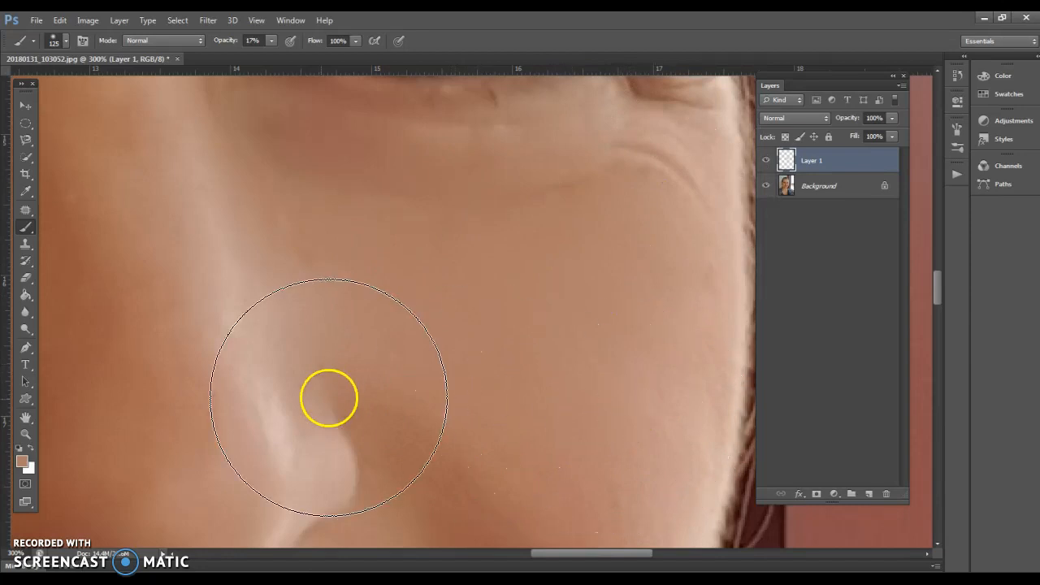
Compare the face with and without the painted skin tone by toggling Layer 1's visibility
click(26, 437)
alt+click(363, 318)
alt+click(433, 298)
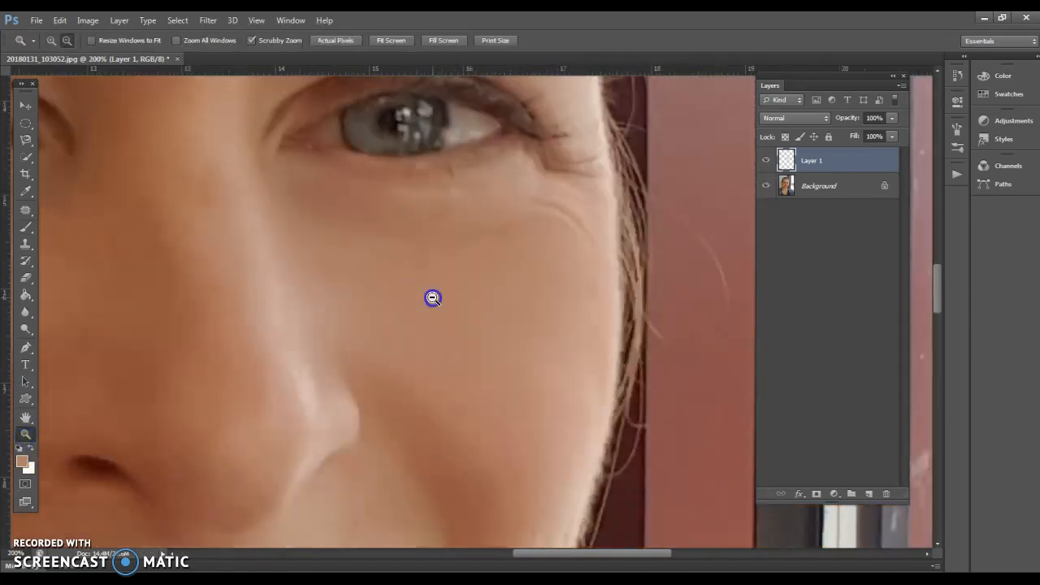
alt+click(429, 298)
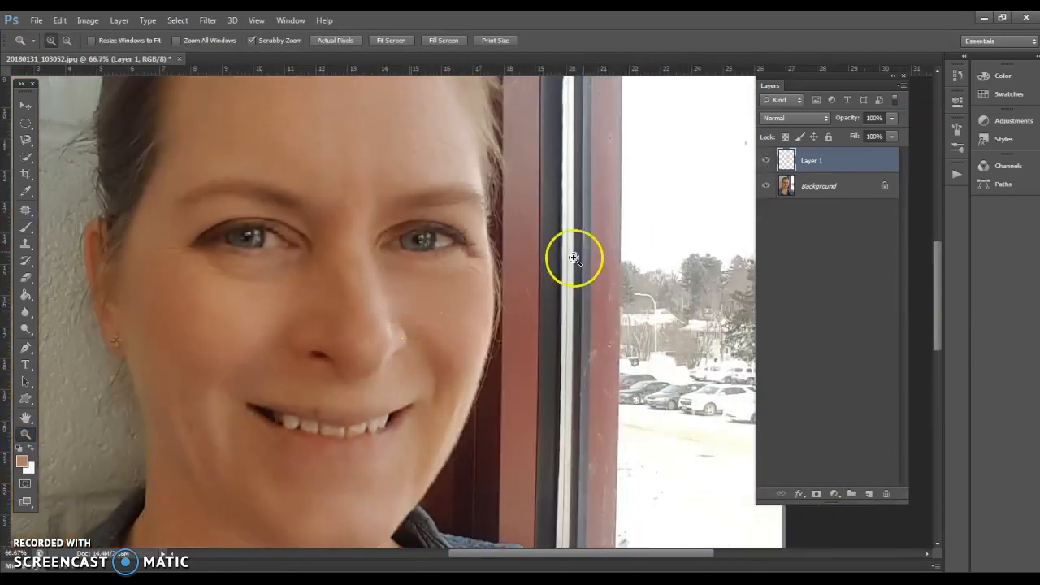
click(422, 311)
scroll(463, 299, up, 2)
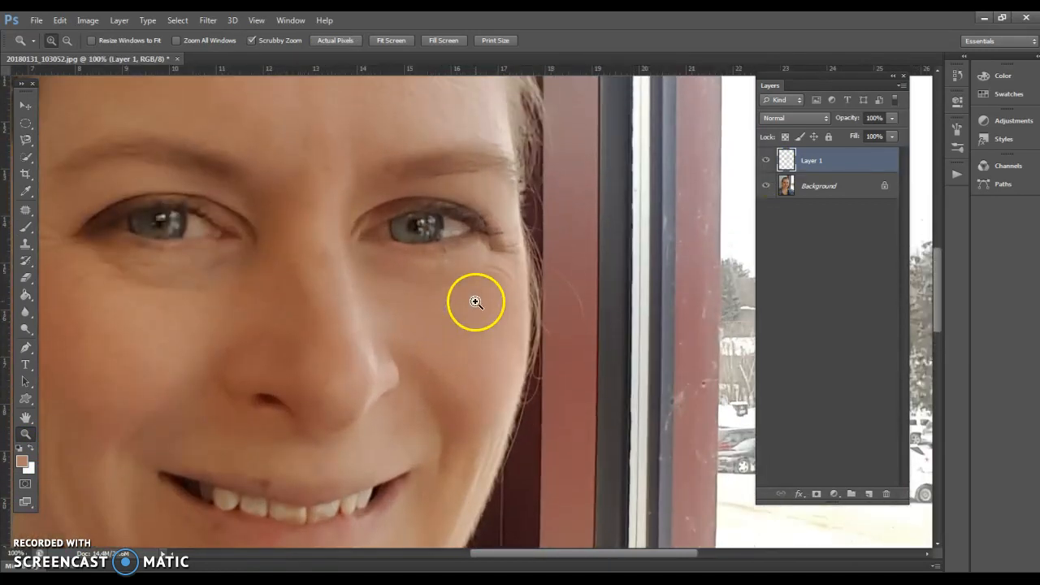
click(768, 161)
click(767, 161)
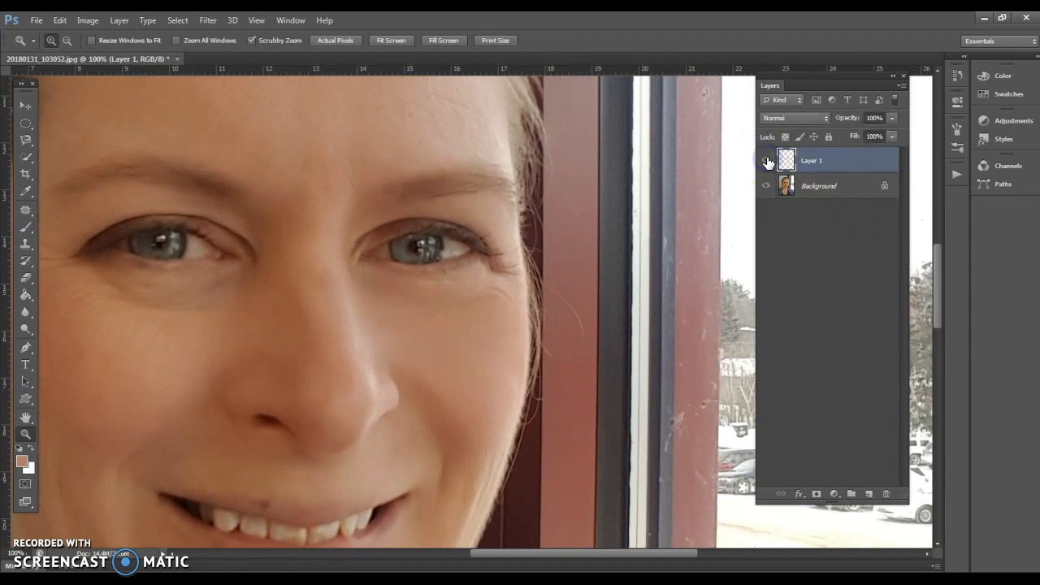
click(767, 161)
click(768, 161)
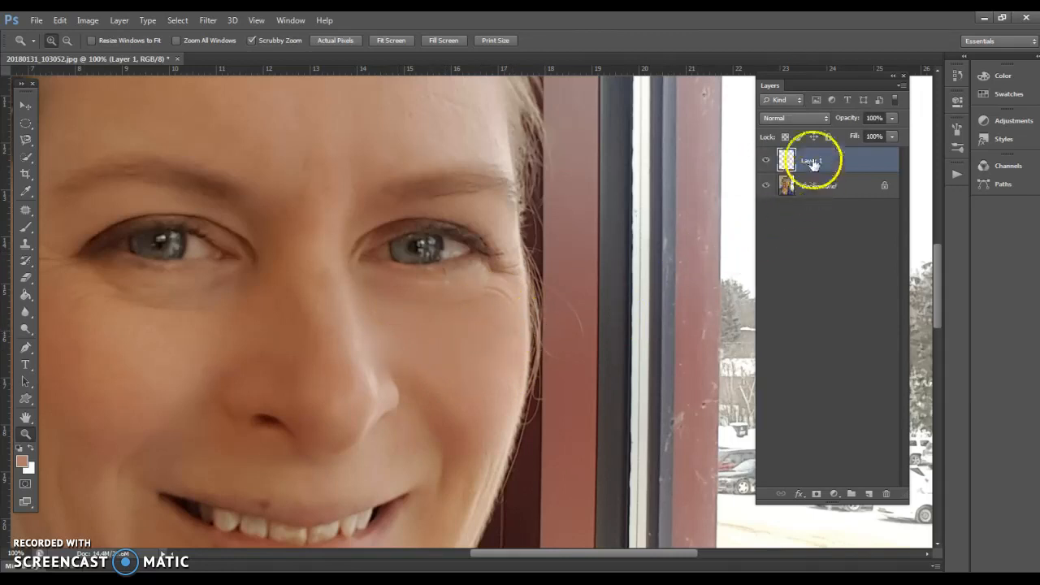
Sample a skin tone from the bridge of the nose and brush it up the nose to between the eyebrows
click(26, 191)
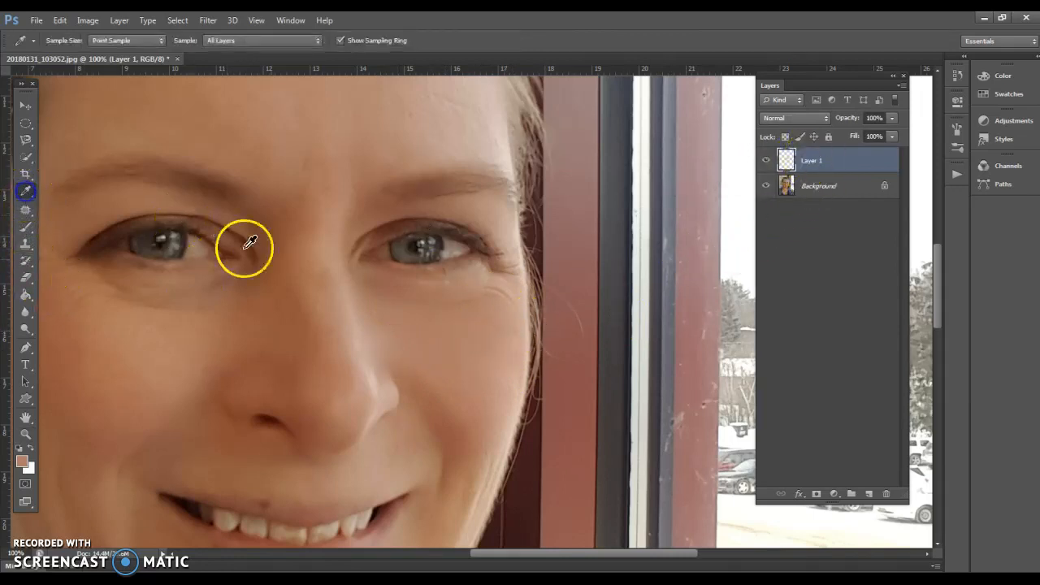
click(335, 309)
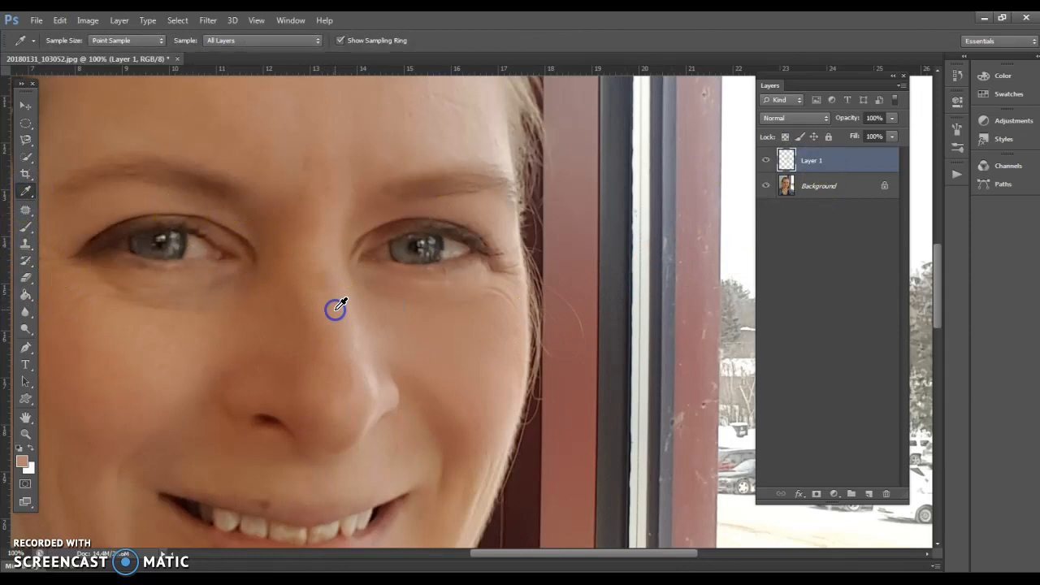
click(25, 227)
mouse_move(338, 325)
mouse_down()
mouse_move(313, 213)
mouse_move(340, 370)
mouse_move(322, 182)
mouse_up()
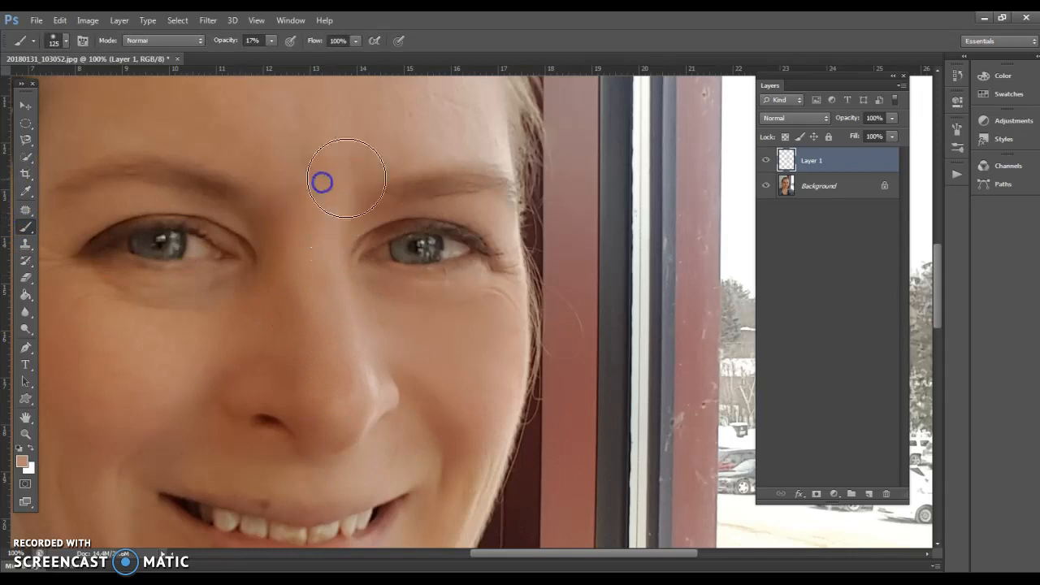
Sample the darker tone on the shaded side of the nose and brush it along that side at 60 px
click(26, 192)
click(276, 371)
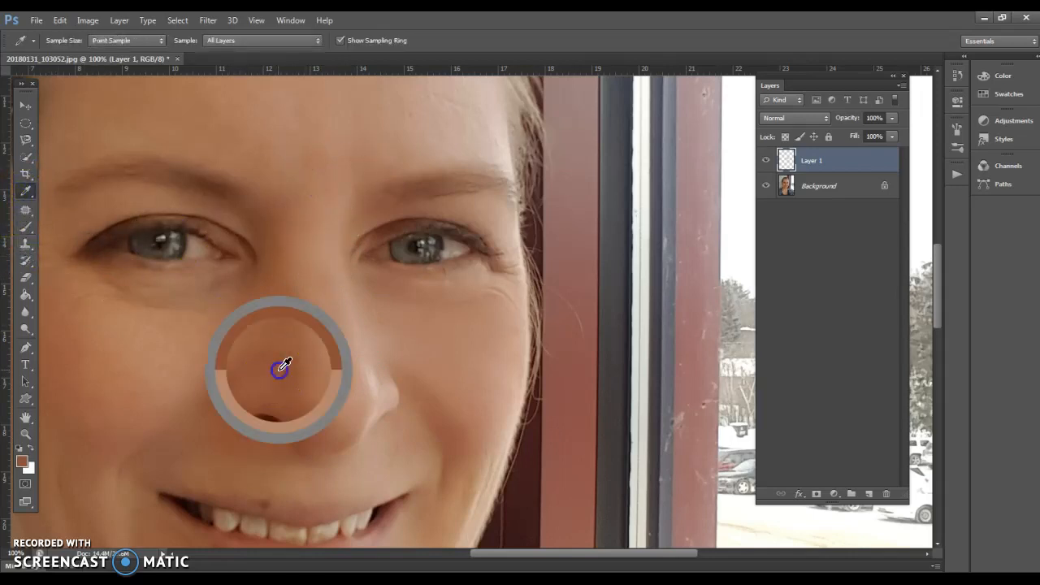
click(22, 227)
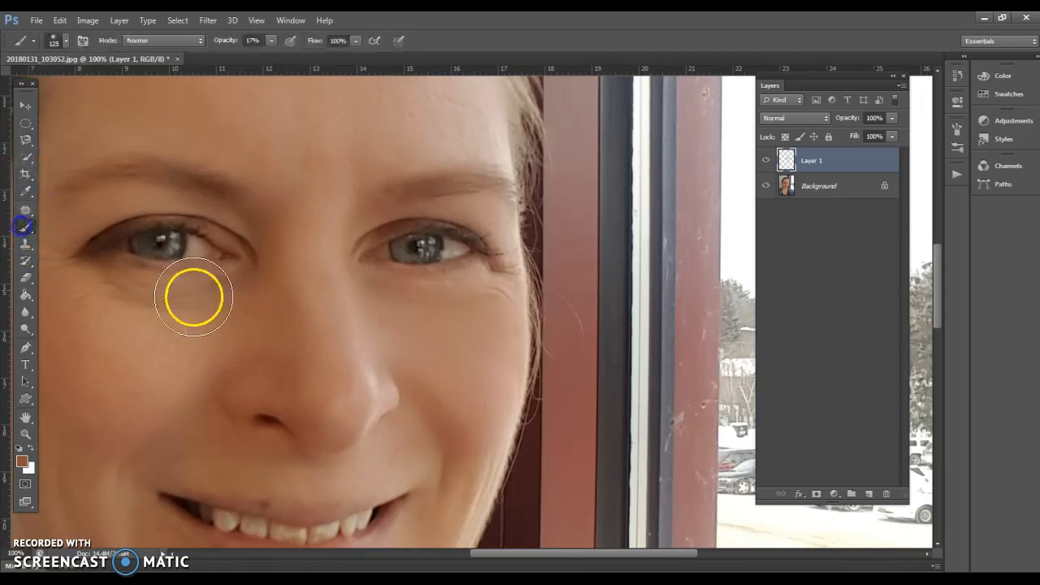
key(bracketleft)
key(bracketleft)
key(bracketleft)
key(bracketleft)
key(bracketleft)
mouse_move(279, 365)
mouse_down()
mouse_move(236, 378)
mouse_move(241, 367)
mouse_move(296, 372)
mouse_move(272, 280)
mouse_move(272, 339)
mouse_move(282, 321)
mouse_move(275, 272)
mouse_up()
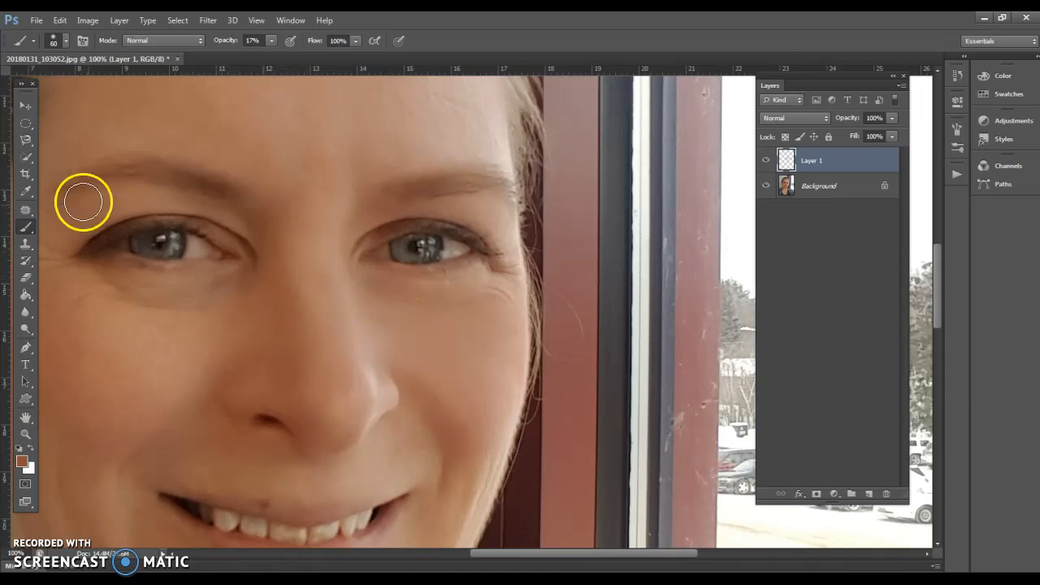
Sample a lighter tone from the window side of the nose, brush it along that edge, and compare with Layer 1 hidden and shown
click(25, 191)
click(360, 335)
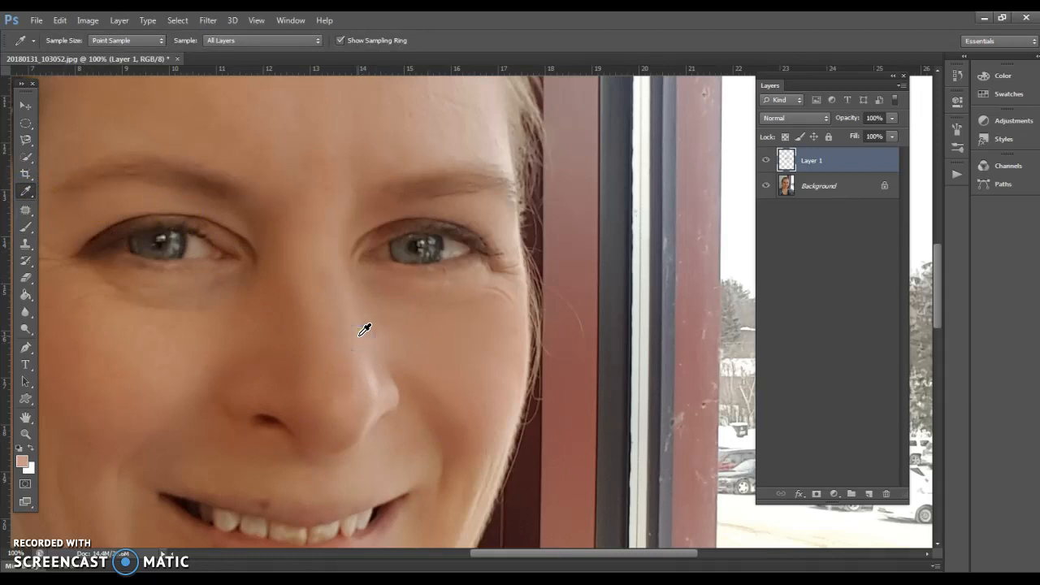
click(25, 229)
mouse_move(360, 360)
mouse_down()
mouse_move(337, 218)
mouse_move(362, 216)
mouse_up()
mouse_move(352, 395)
mouse_down()
mouse_move(354, 333)
mouse_move(367, 342)
mouse_move(368, 328)
mouse_up()
drag(344, 431, 365, 346)
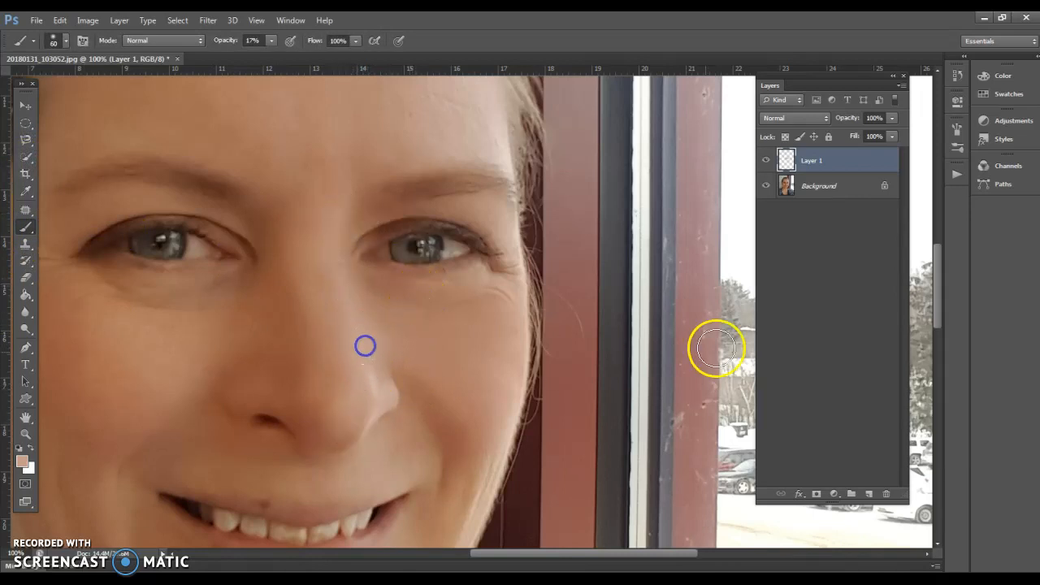
click(767, 161)
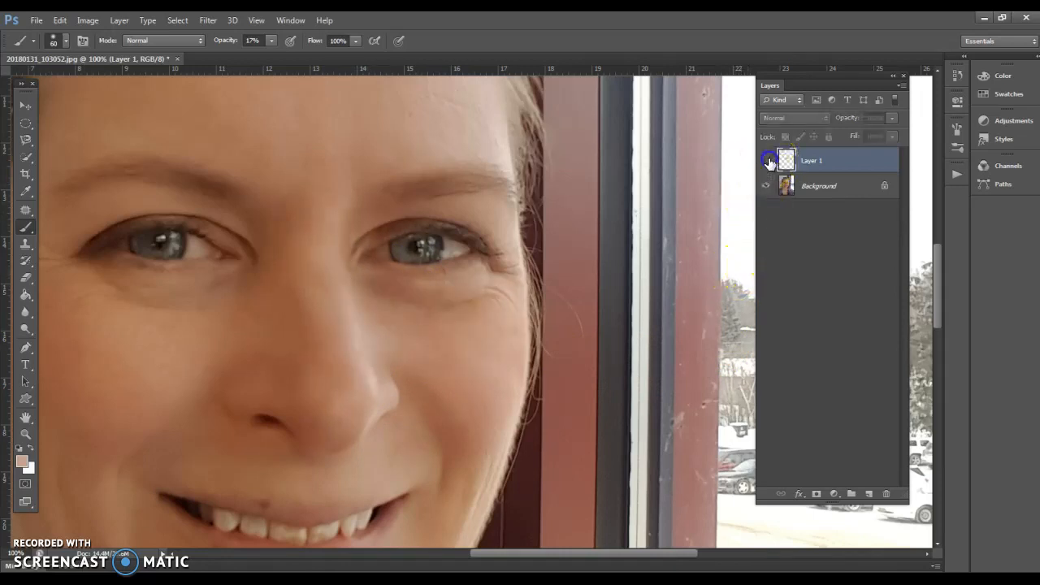
click(768, 162)
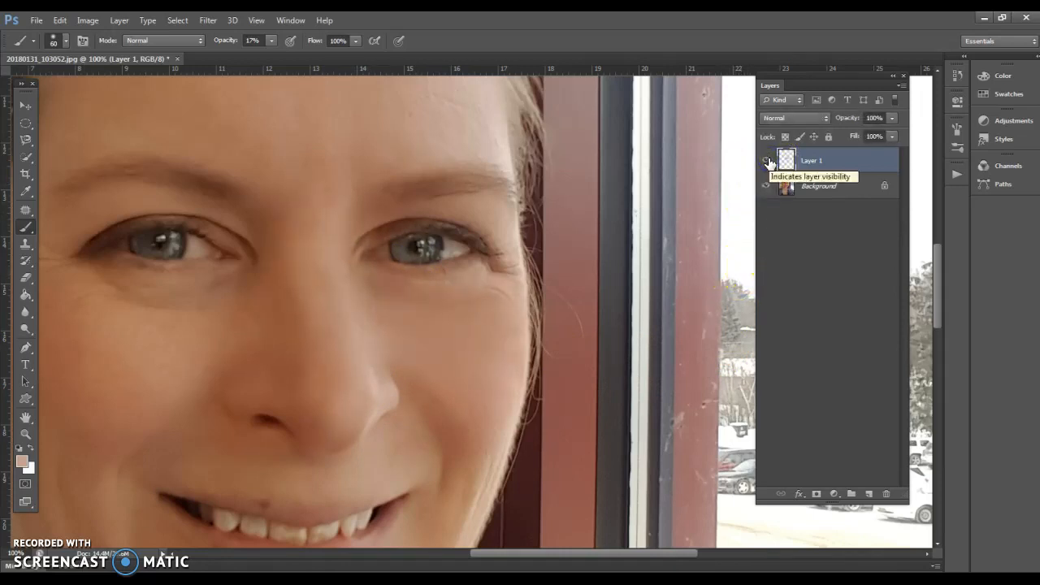